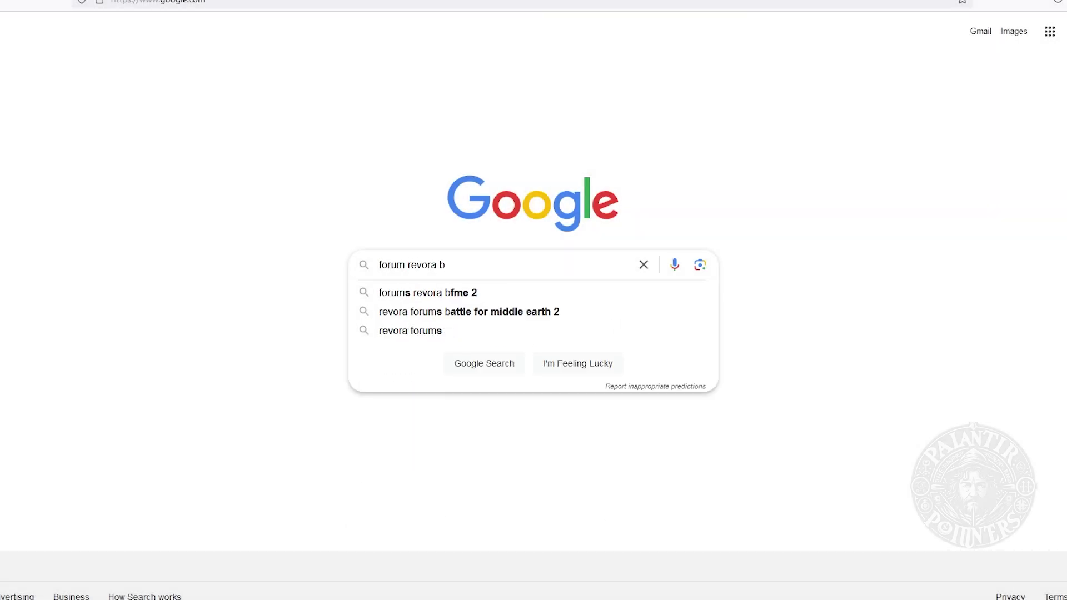
- Find the Revora forum's BFME games download and installation guide and read its Battle for Middle-earth II instructions
left_click(618, 289)
left_click(264, 161)
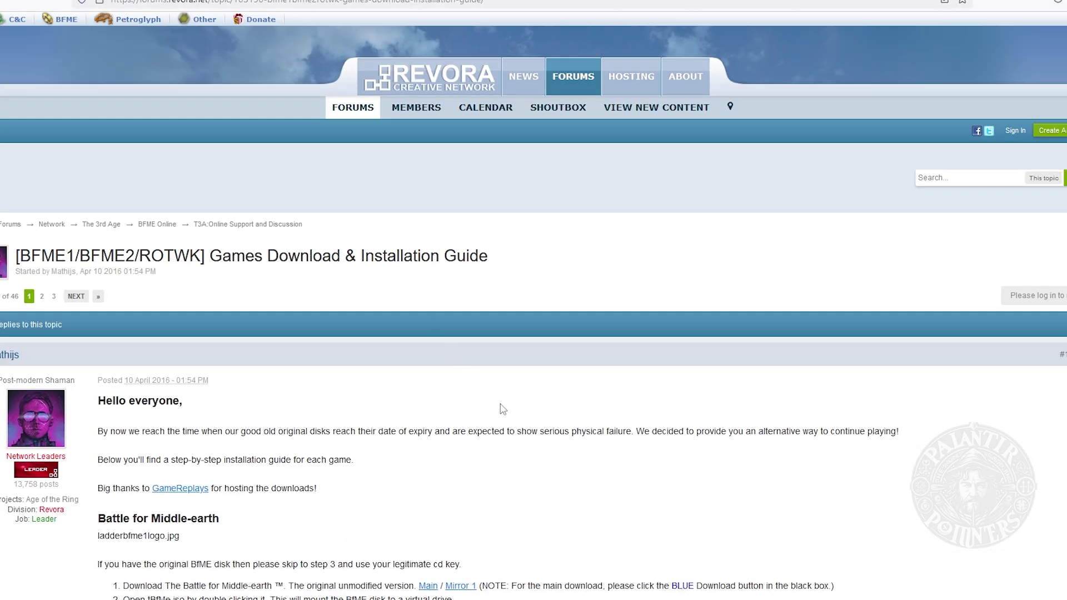
scroll(503, 409, "down", 1)
scroll(860, 457, "down", 1)
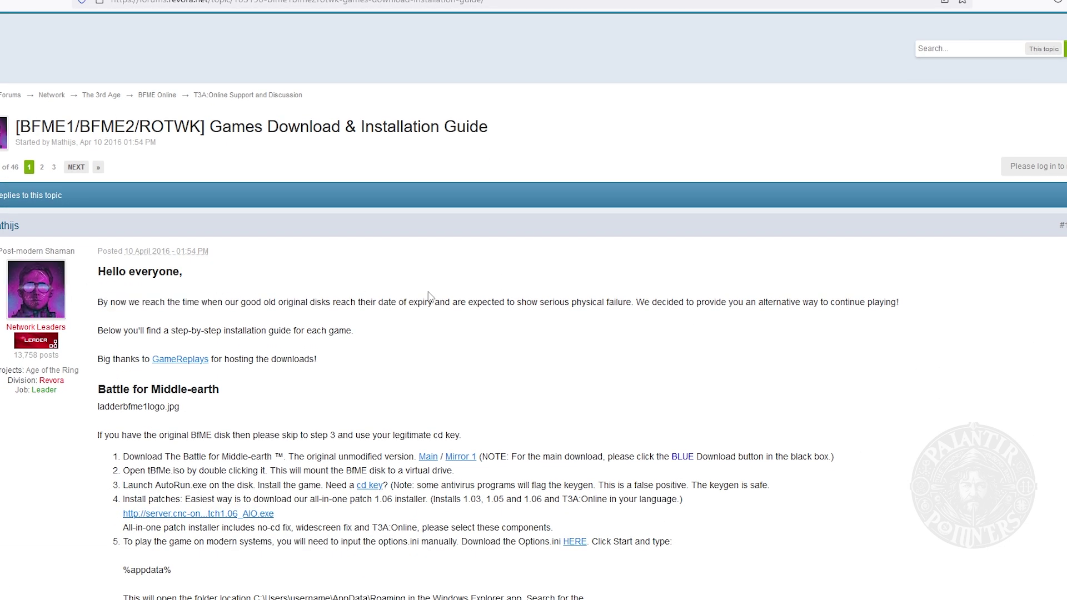
triple_click(536, 300)
scroll(402, 261, "down", 9)
left_click_drag(99, 229, 445, 229)
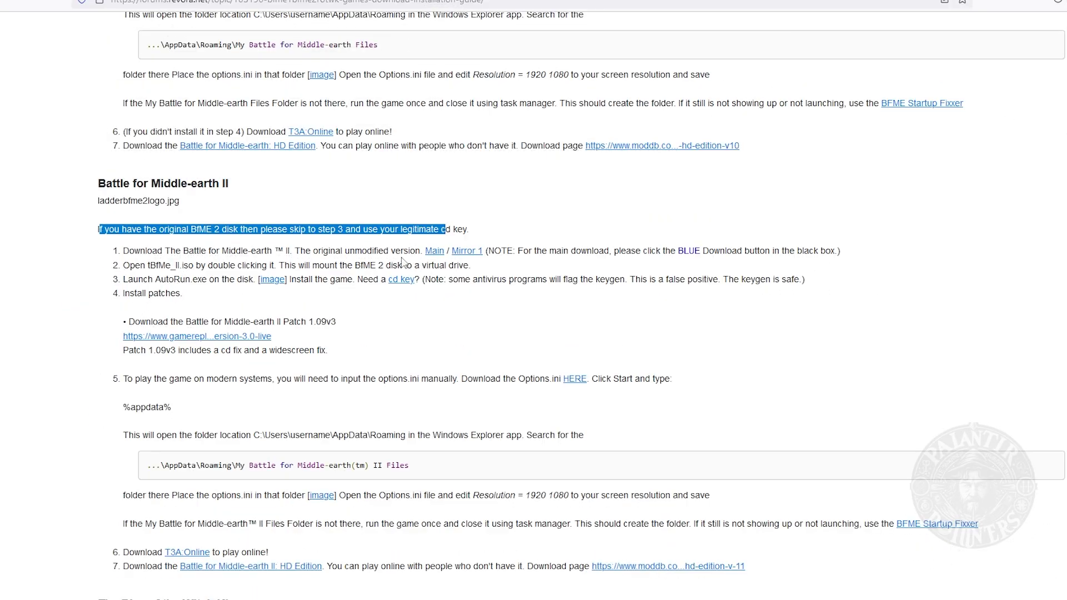
left_click(137, 248)
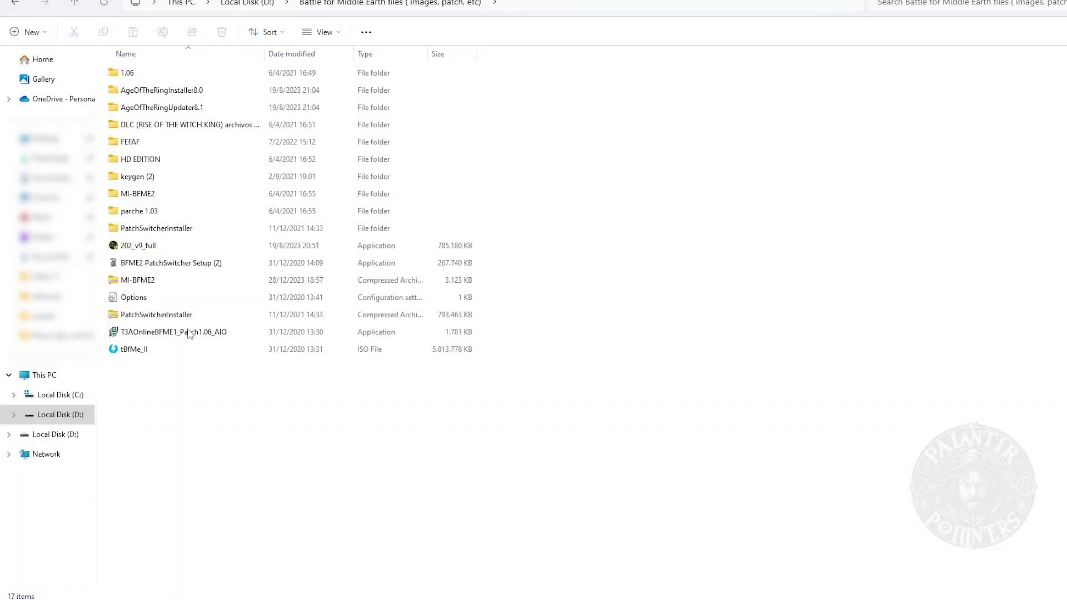
- Look up disc-mounting programs, opening WinCDEmu's Portable Version Download page and reviewing the search results for daemon tools lite
left_click_drag(293, 414, 488, 462)
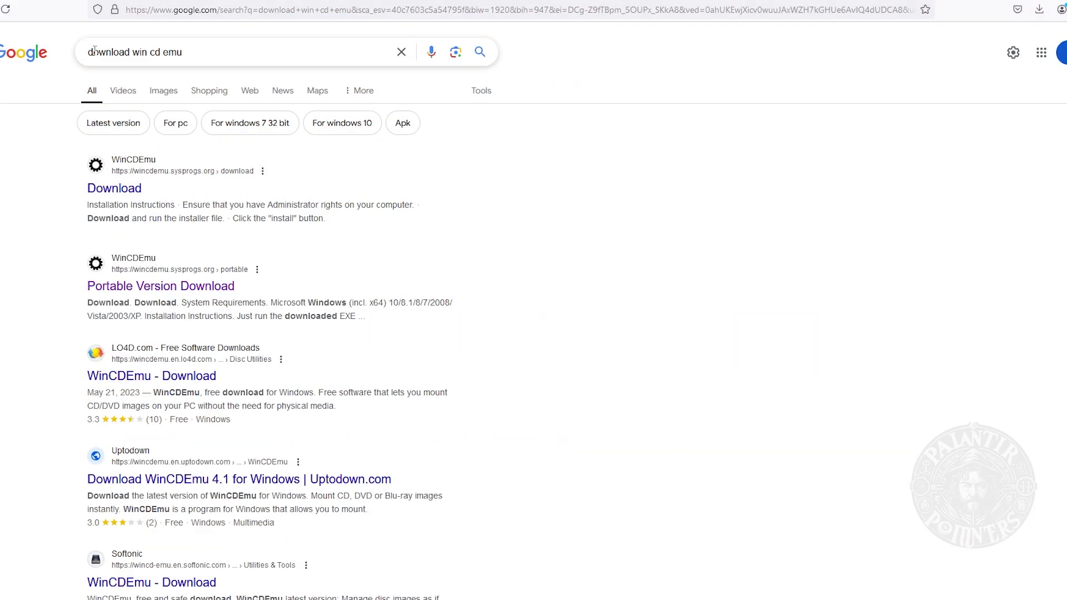
scroll(14, 345, "down", 1)
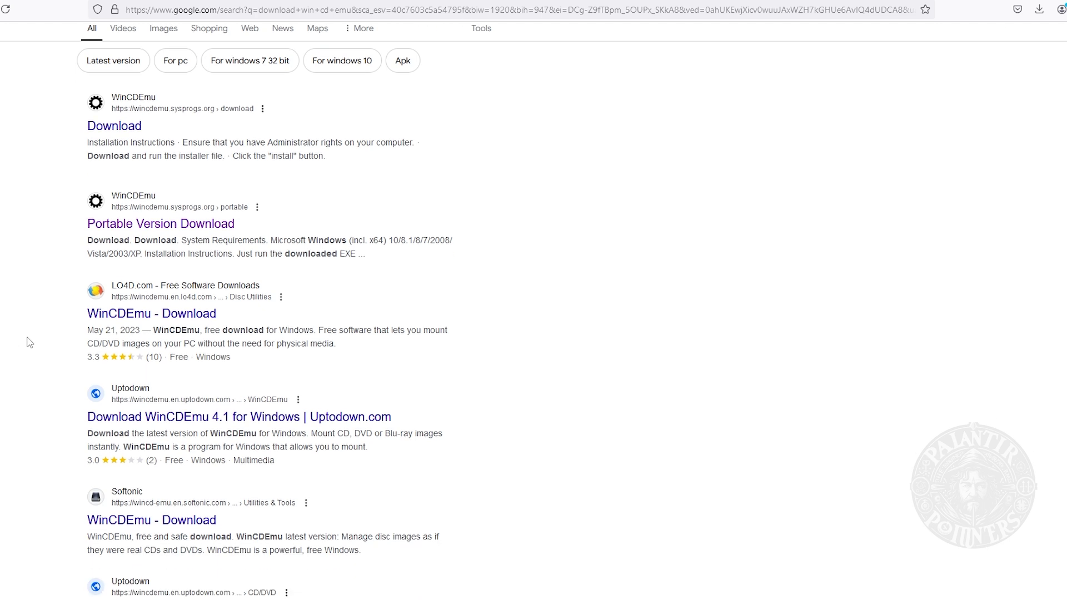
left_click(138, 228)
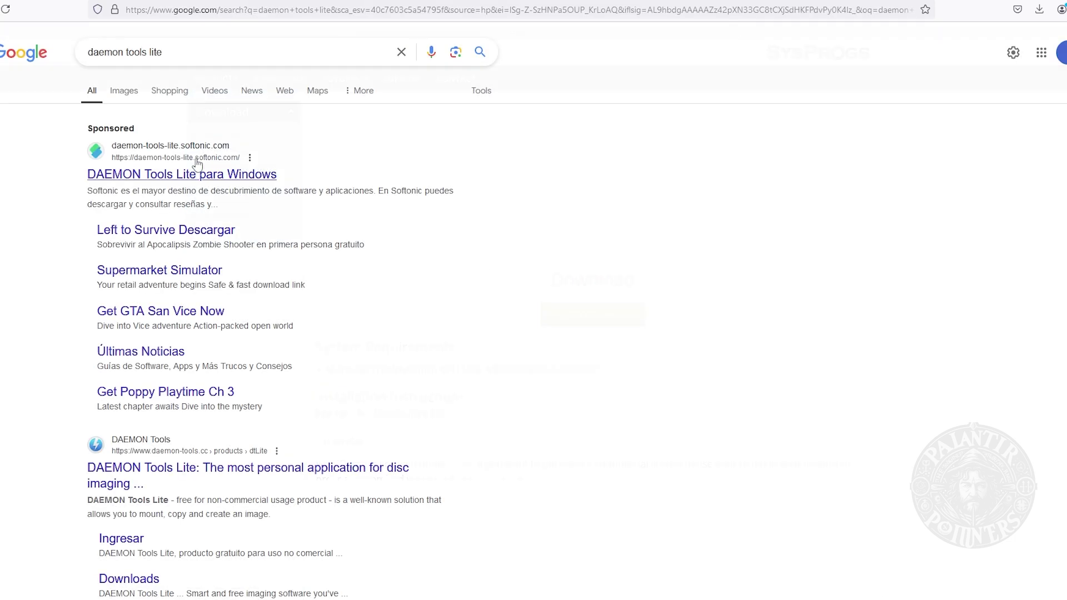
scroll(150, 333, "down", 2)
- Mount the tBfMe_II ISO as a data disc on drive Q:, keeping the drive after restart
left_click(162, 353)
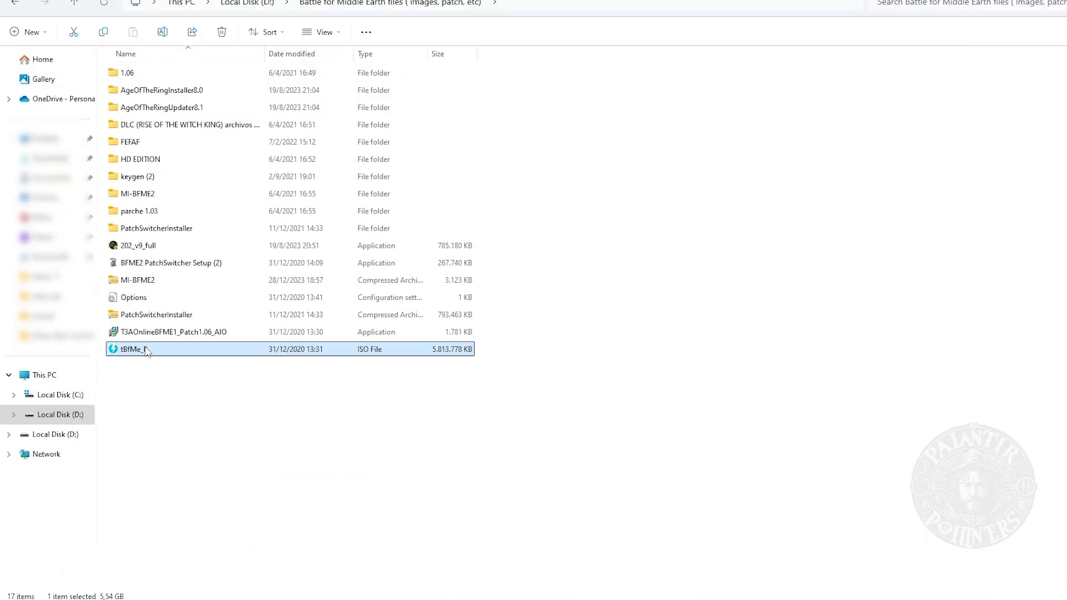
right_click(147, 351)
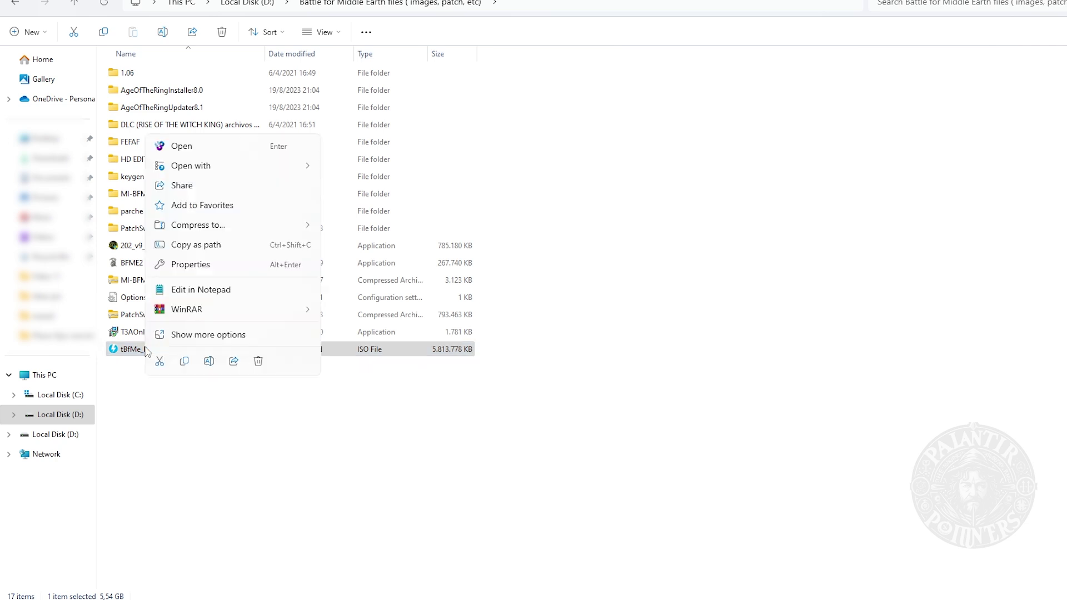
left_click(182, 146)
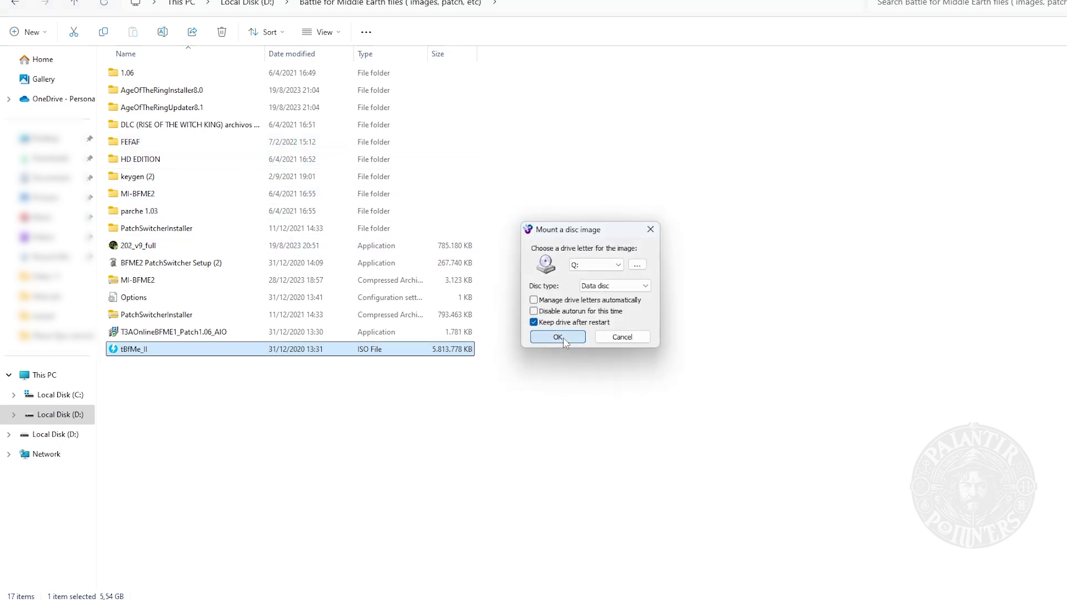
left_click(558, 336)
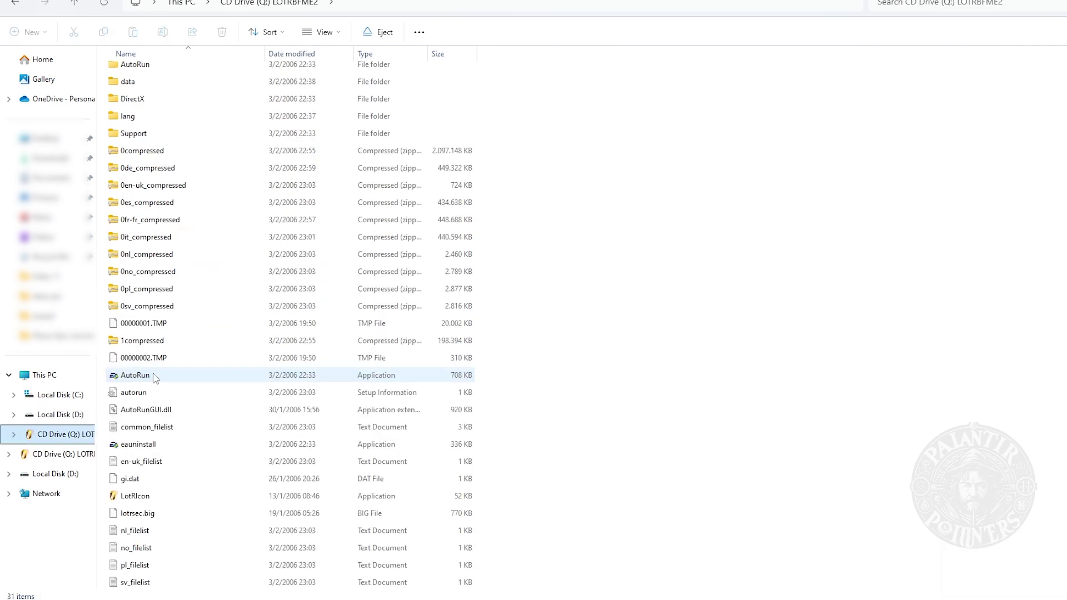
- Run the AutoRun application on the mounted LOTRBFME2 disc as administrator, and quit its launcher
left_click(151, 374)
right_click(154, 383)
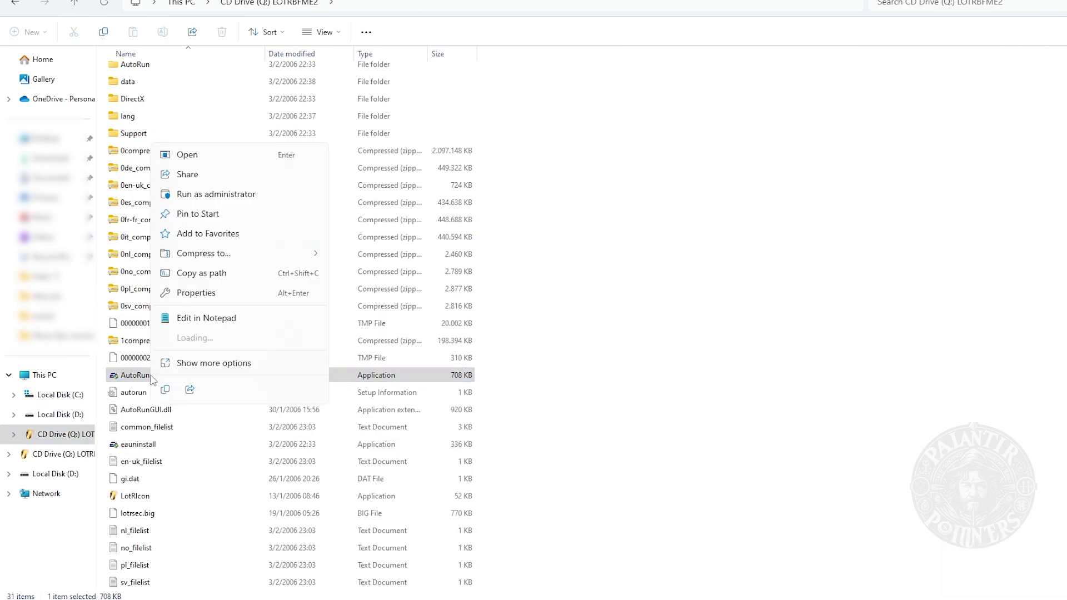
left_click(176, 363)
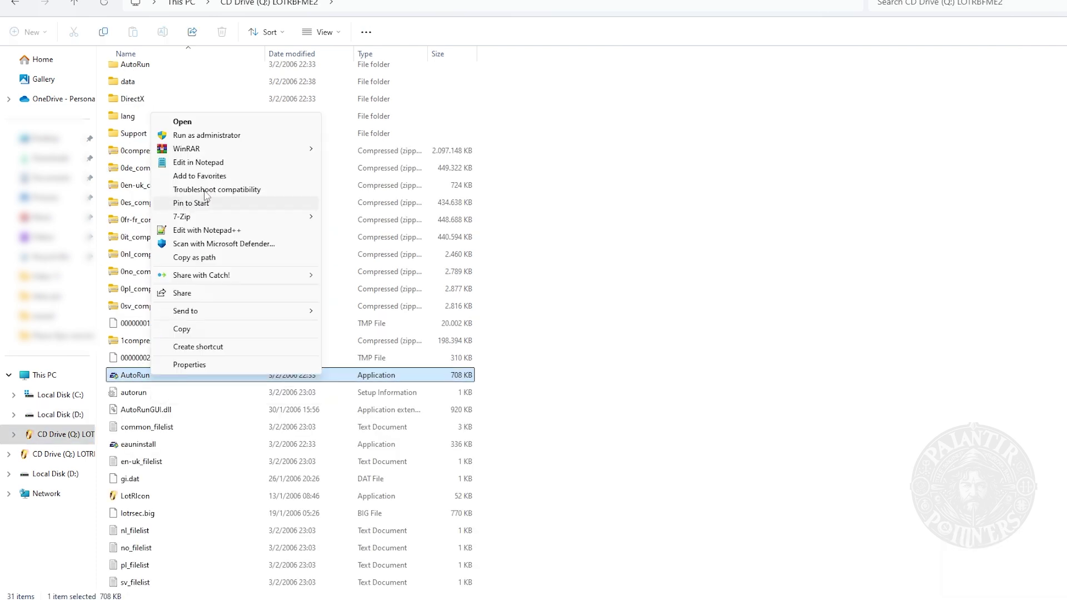
left_click(210, 138)
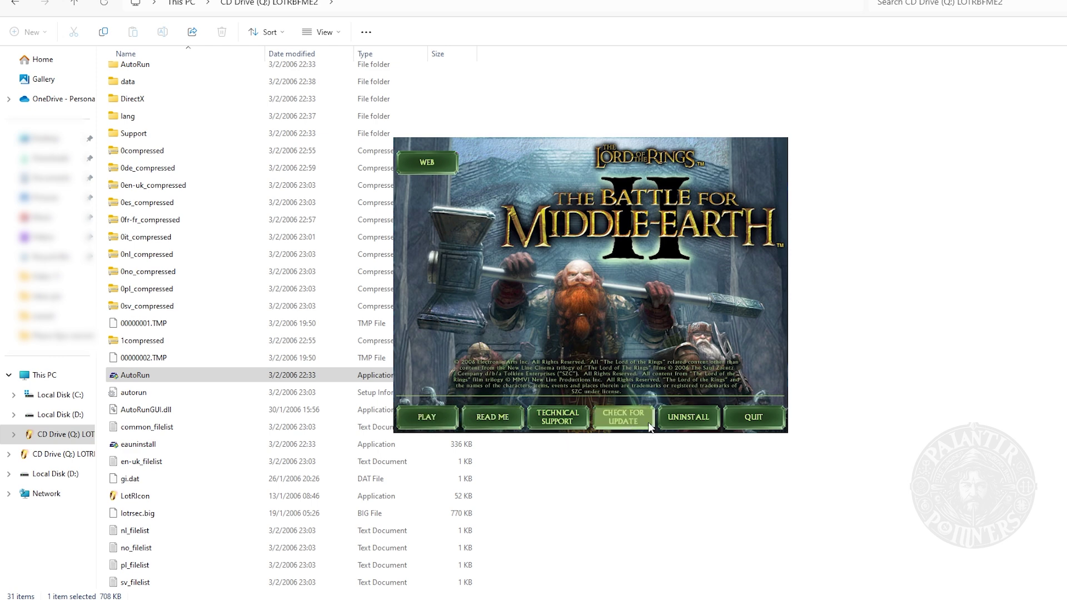
left_click(752, 421)
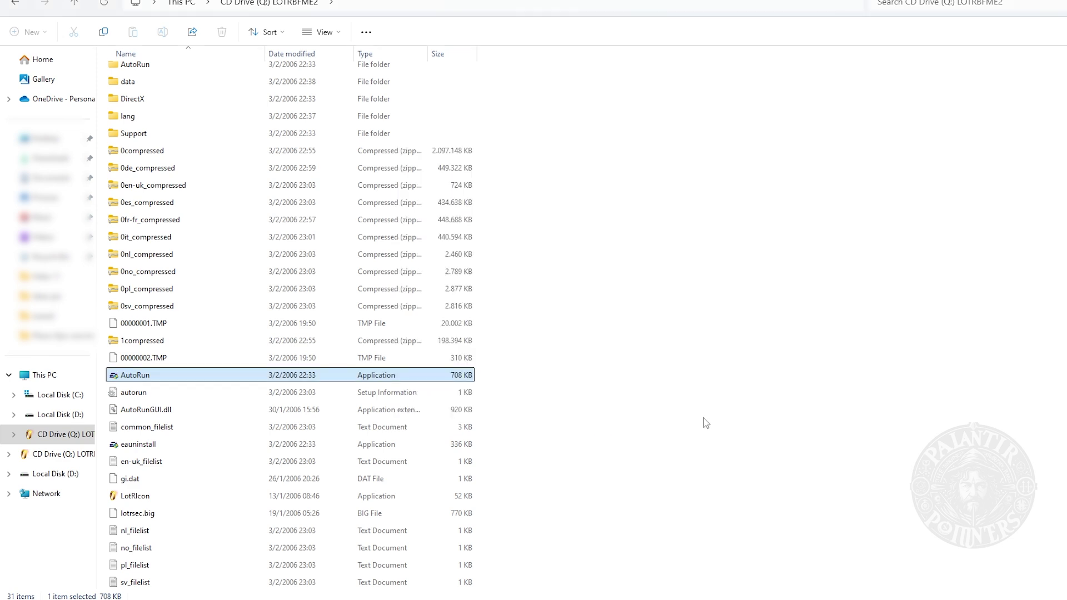
left_click(682, 422)
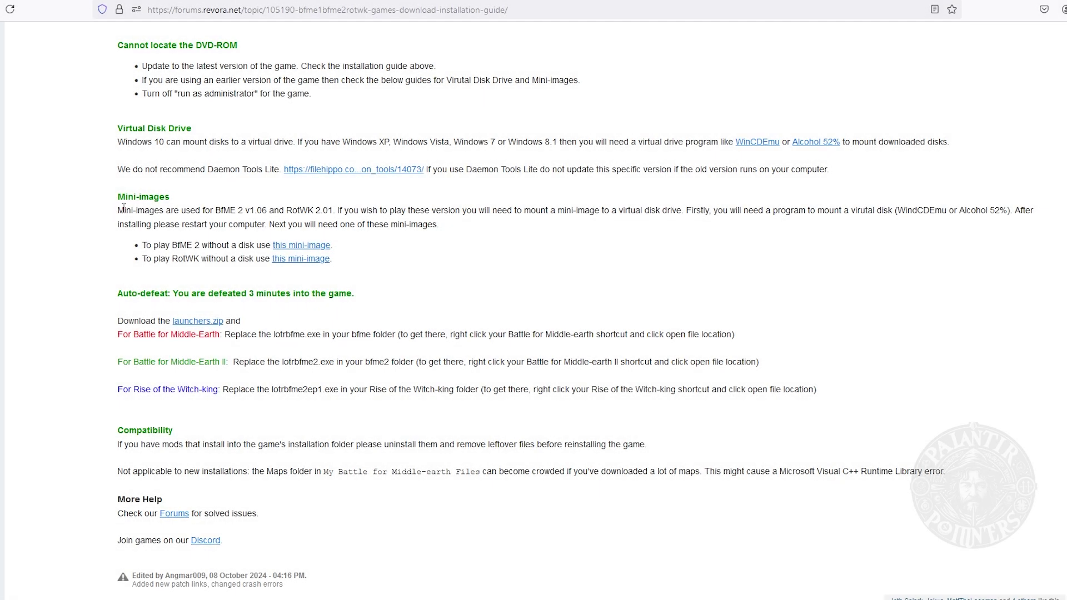
- Read the Mini-images section of the guide and open the MI-BFME2 MDF image for mounting
left_click_drag(124, 209, 1024, 213)
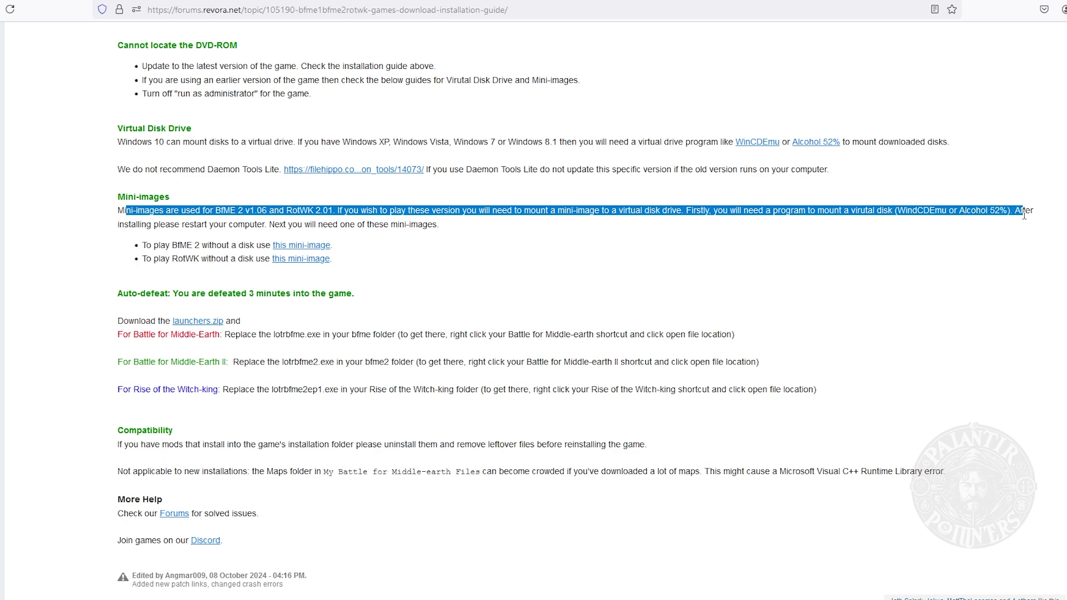
left_click(1032, 221)
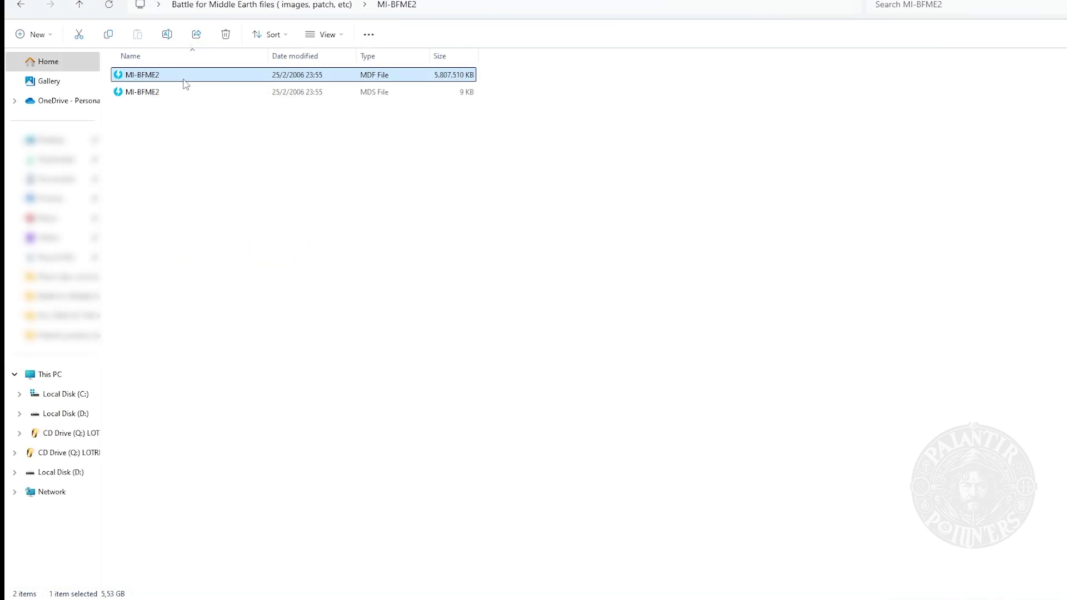
right_click(184, 80)
left_click(216, 118)
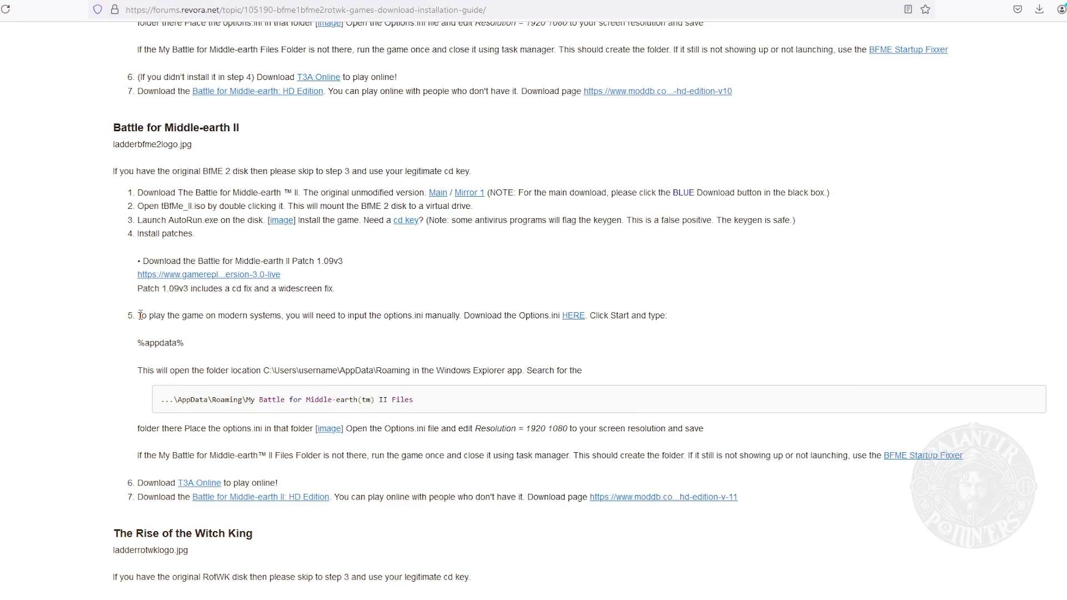
- Read the guide's options.ini instructions and open the My Battle for Middle-earth(tm) II Files folder in the HomePC user's AppData\Roaming
left_click_drag(138, 315, 667, 327)
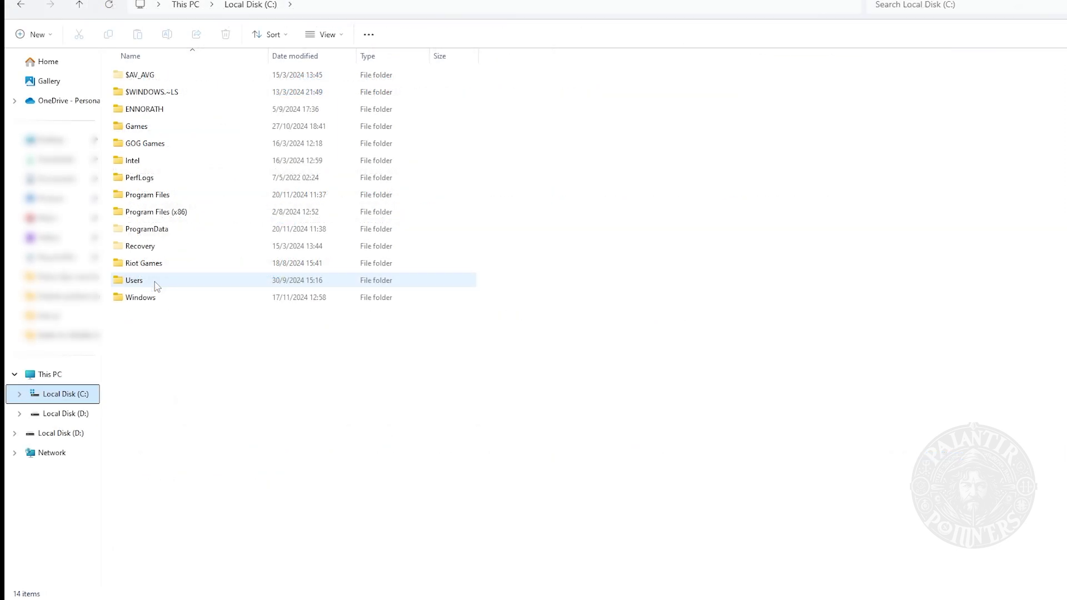
double_click(155, 283)
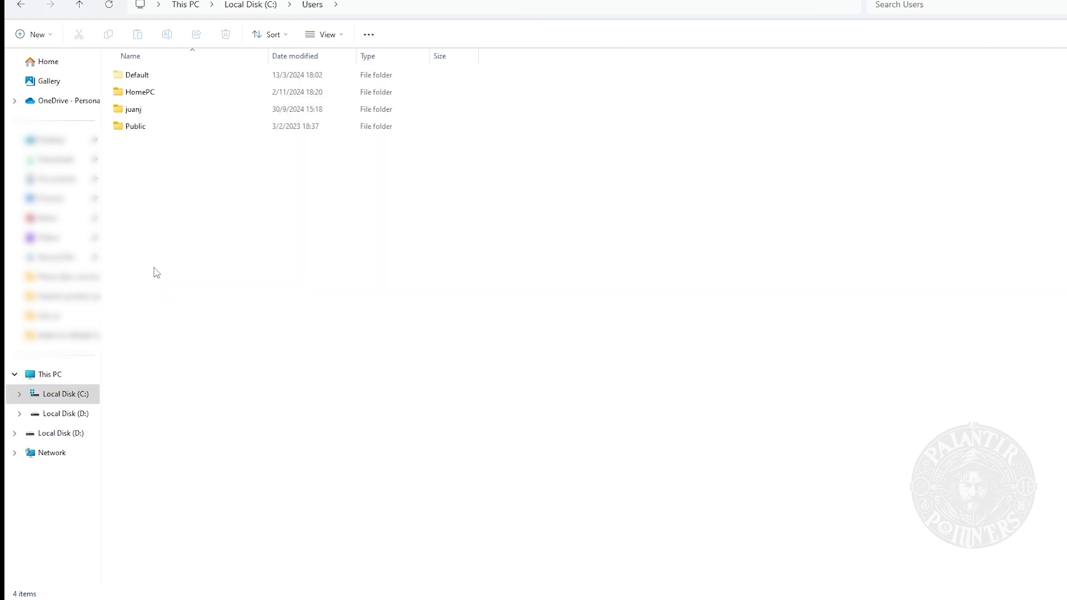
double_click(144, 93)
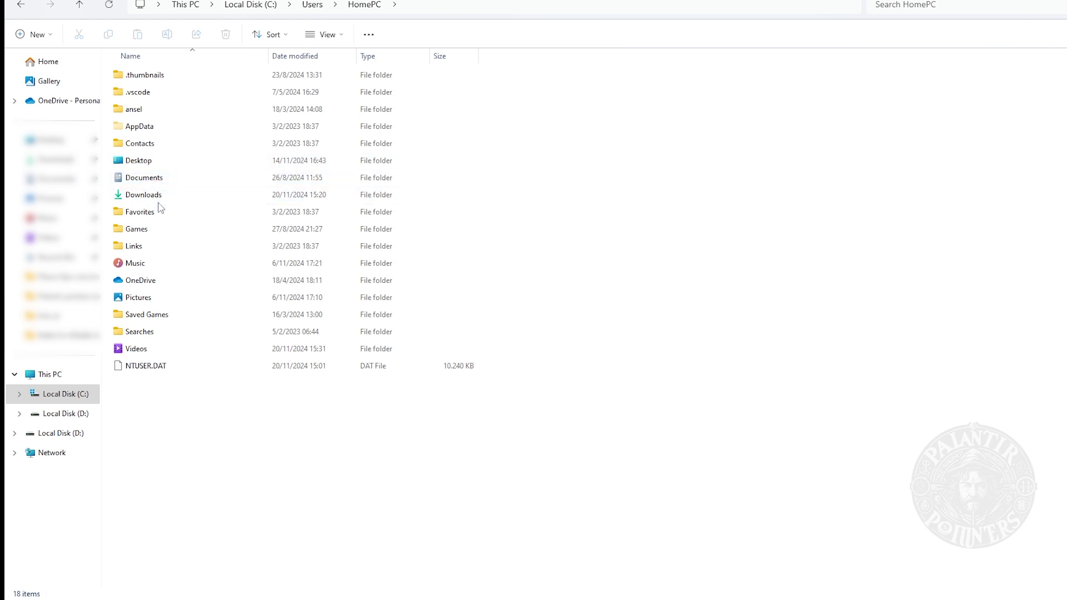
double_click(150, 127)
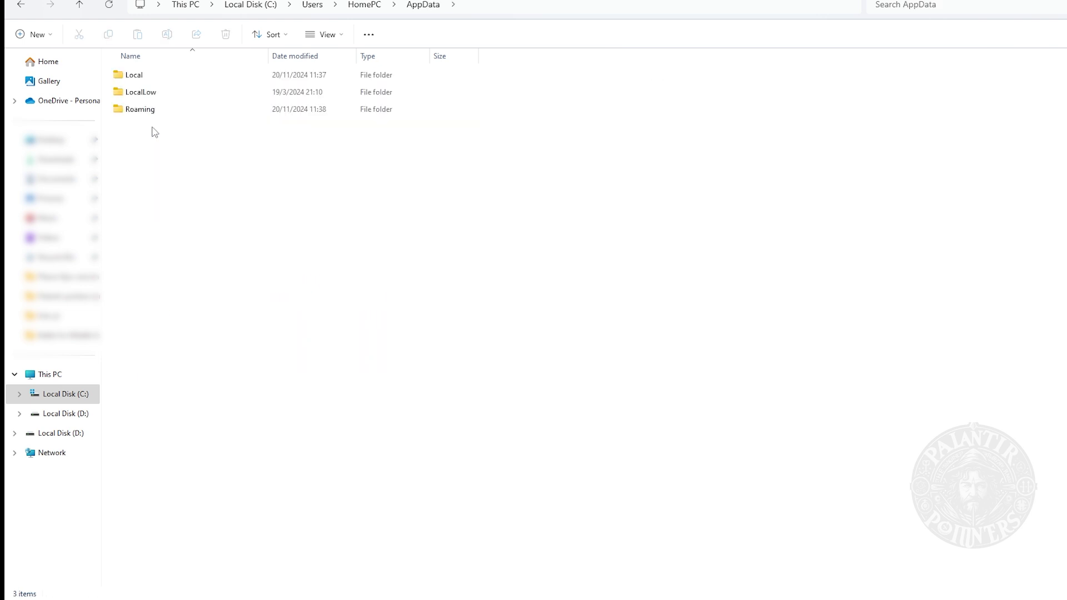
double_click(149, 112)
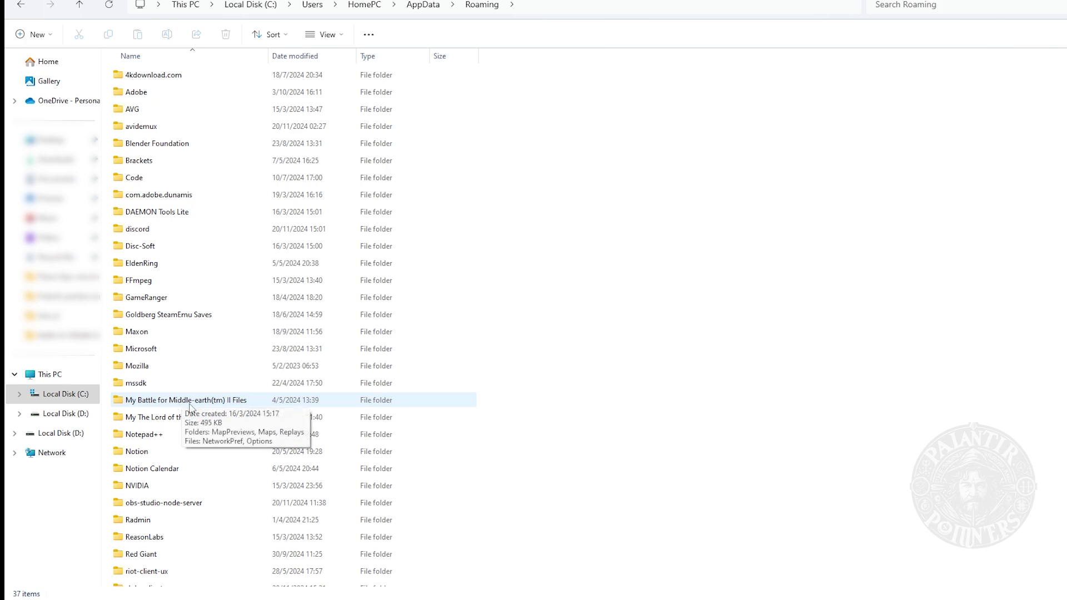
double_click(190, 401)
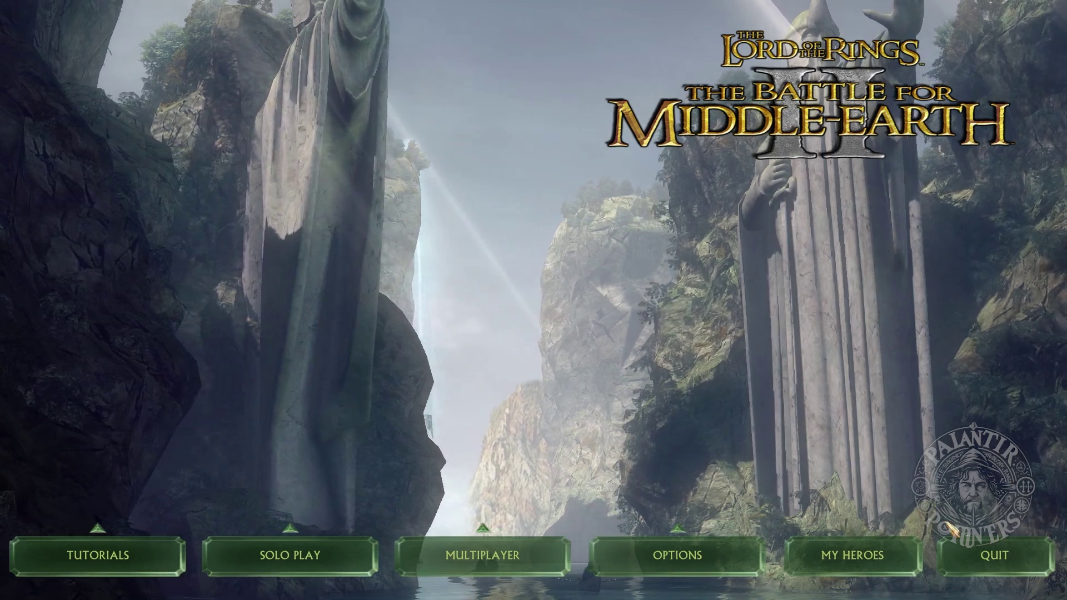
- Leave the game's main menu and move The Lord of the Rings shortcut beside The Battle for Middle-earth shortcut on the desktop
left_click(856, 556)
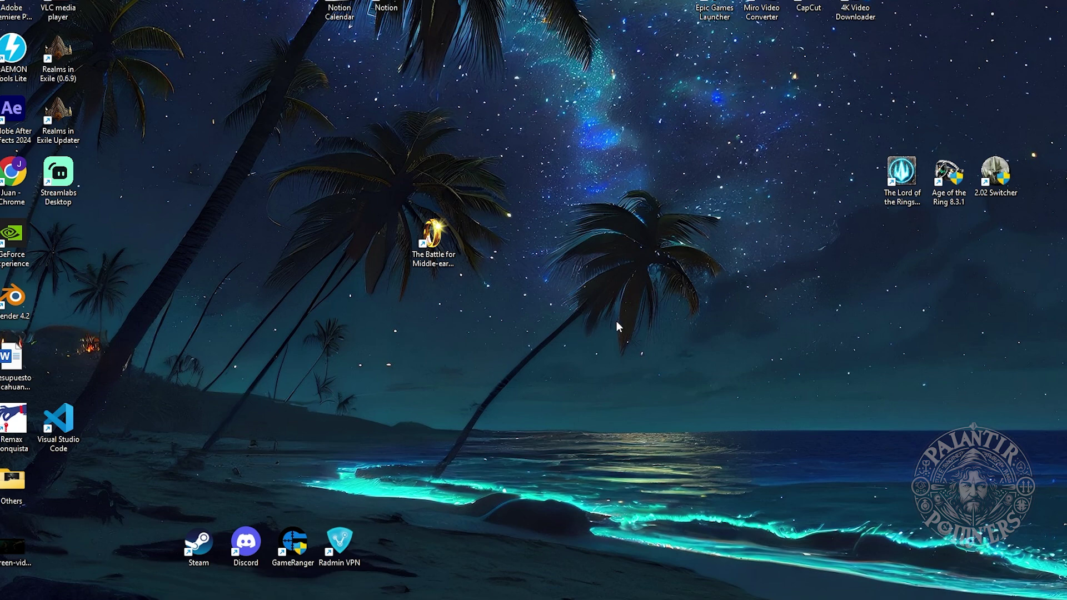
left_click_drag(901, 186, 485, 247)
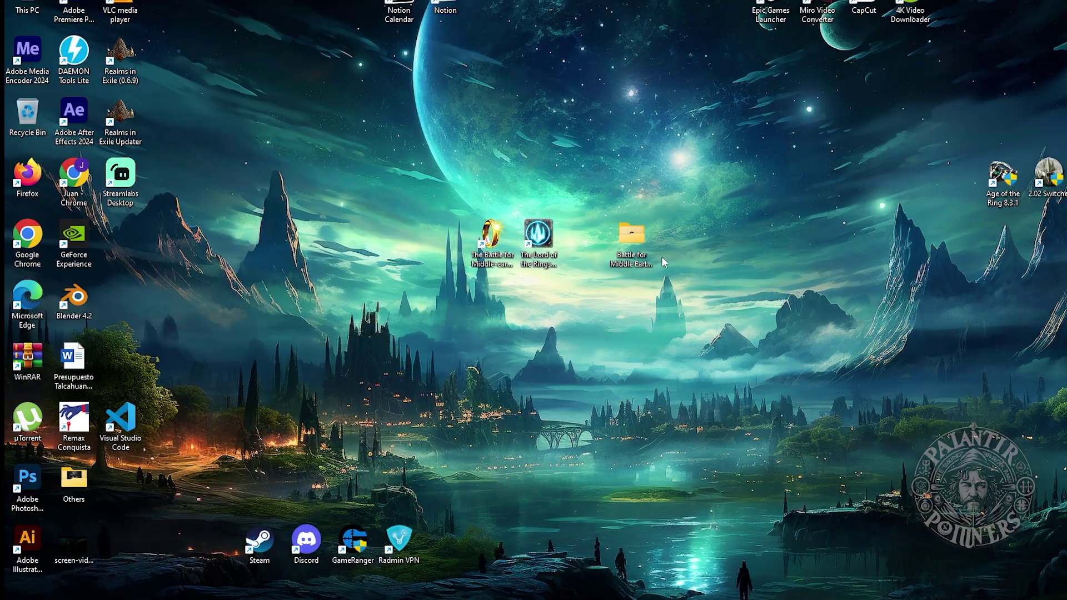
- Mount the tRotWk_ep ISO from the DLC (RISE OF THE WITCH KING) folder on drive Q: and quit the expansion's launcher
double_click(633, 238)
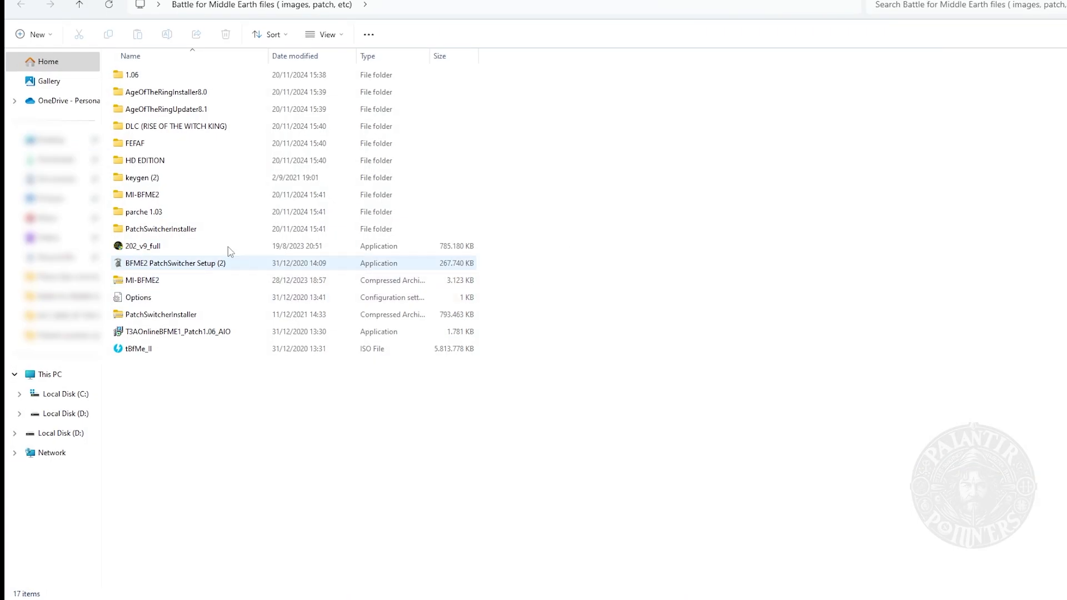
double_click(192, 128)
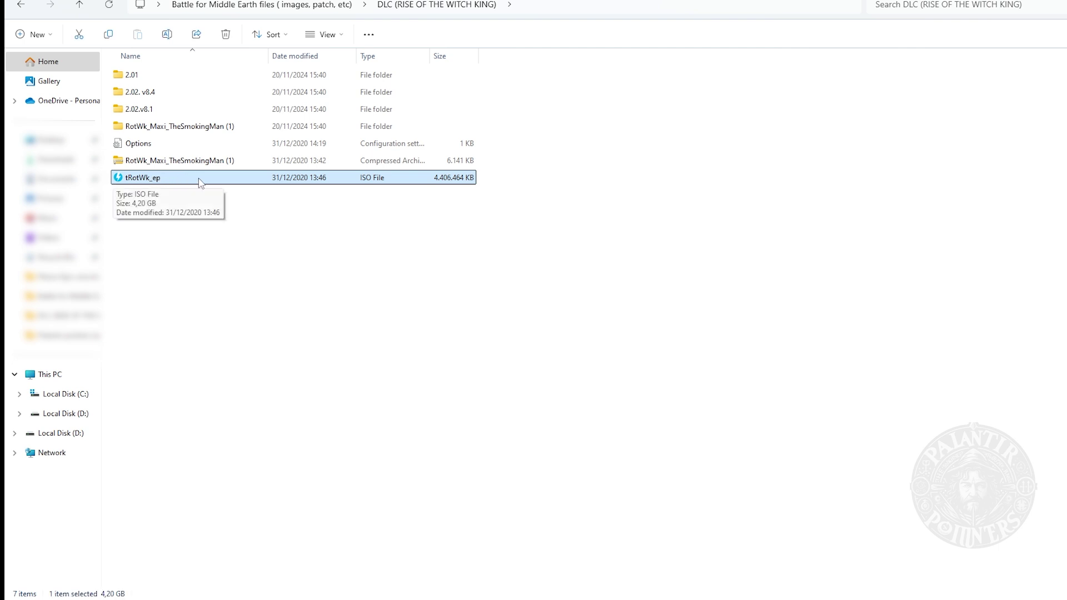
right_click(198, 178)
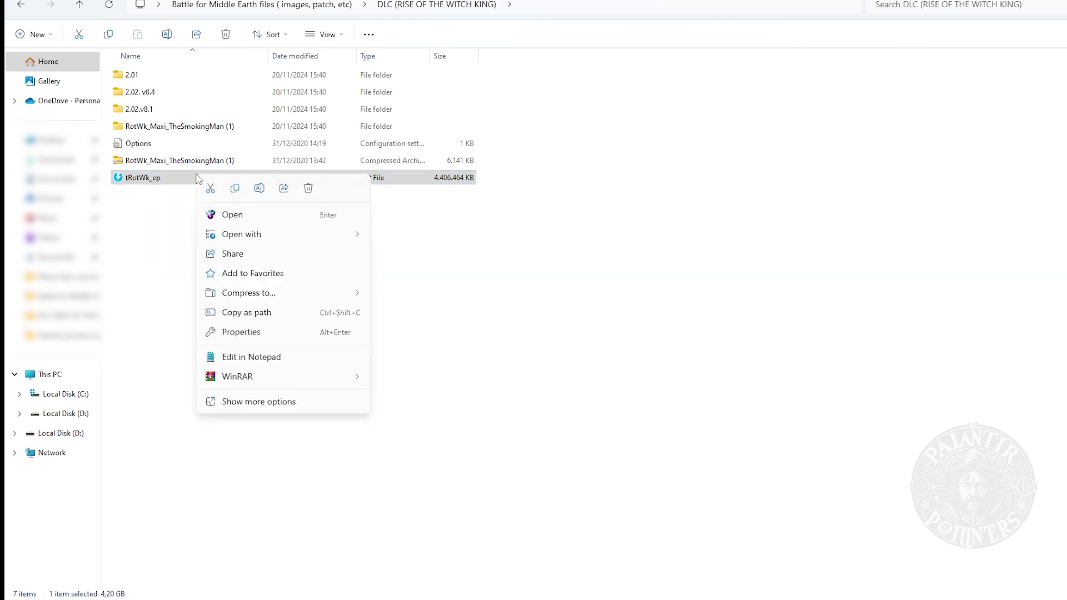
left_click(228, 215)
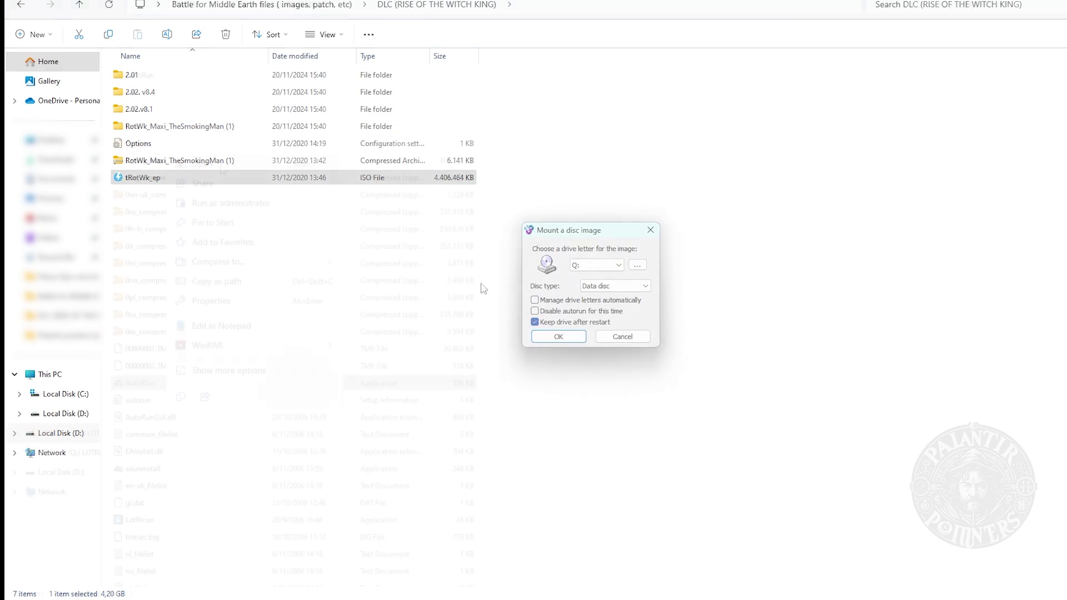
key("Return")
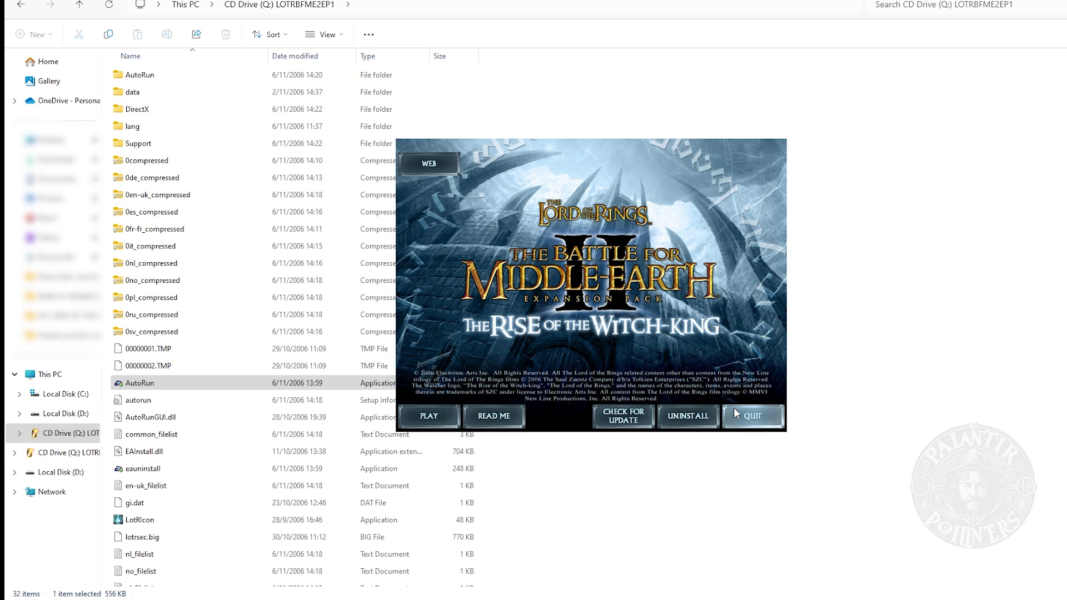
left_click(753, 416)
- Mount the RotWk_Maxi-TheSmokingMan MDF image as a data disc on drive S:, keeping the drive after restart
right_click(166, 75)
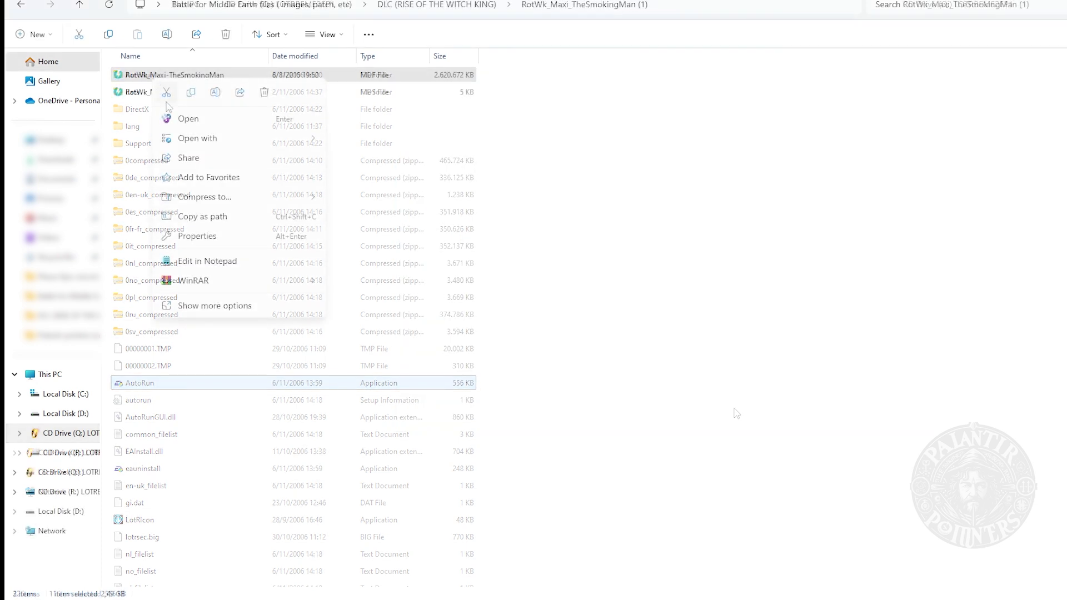
left_click(179, 119)
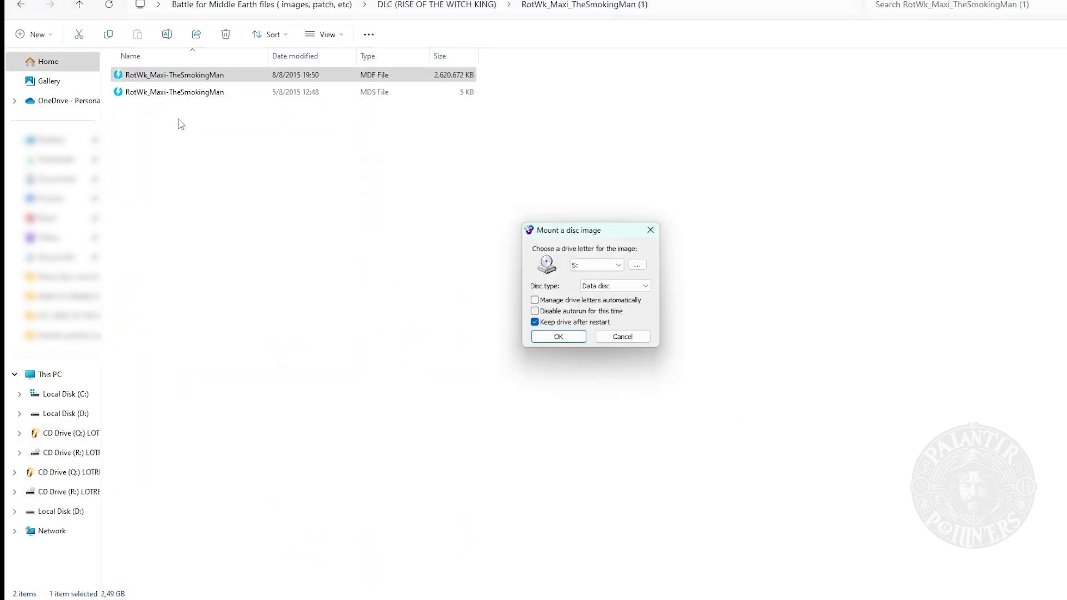
left_click(557, 336)
left_click(581, 345)
scroll(60, 436, "down", 1)
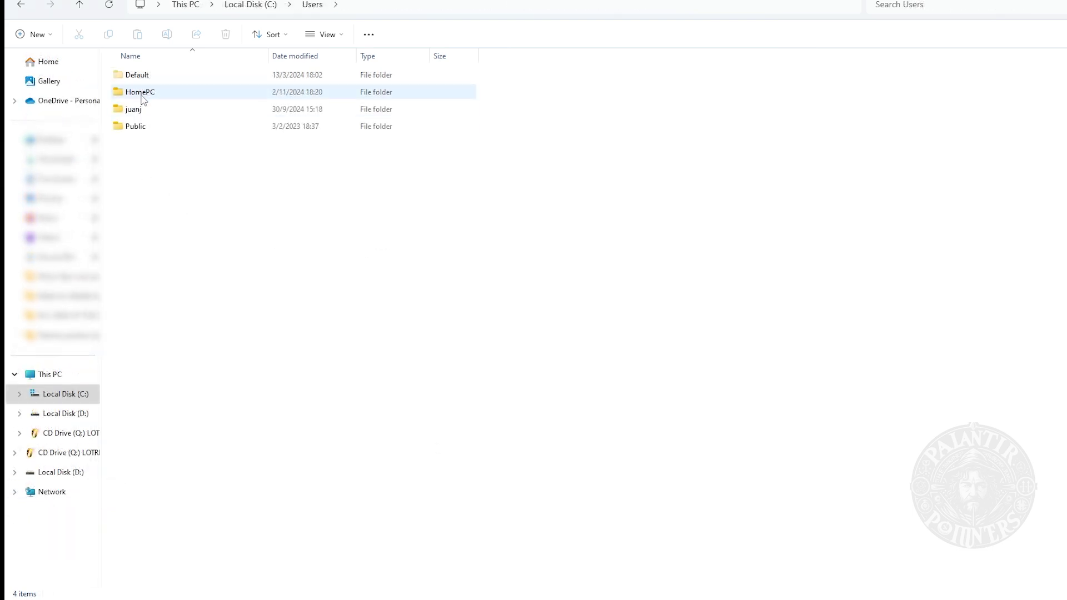
- Open My The Lord of the Rings, The Rise of the Witch-king Files in HomePC's AppData\Roaming and select the Options file
double_click(149, 91)
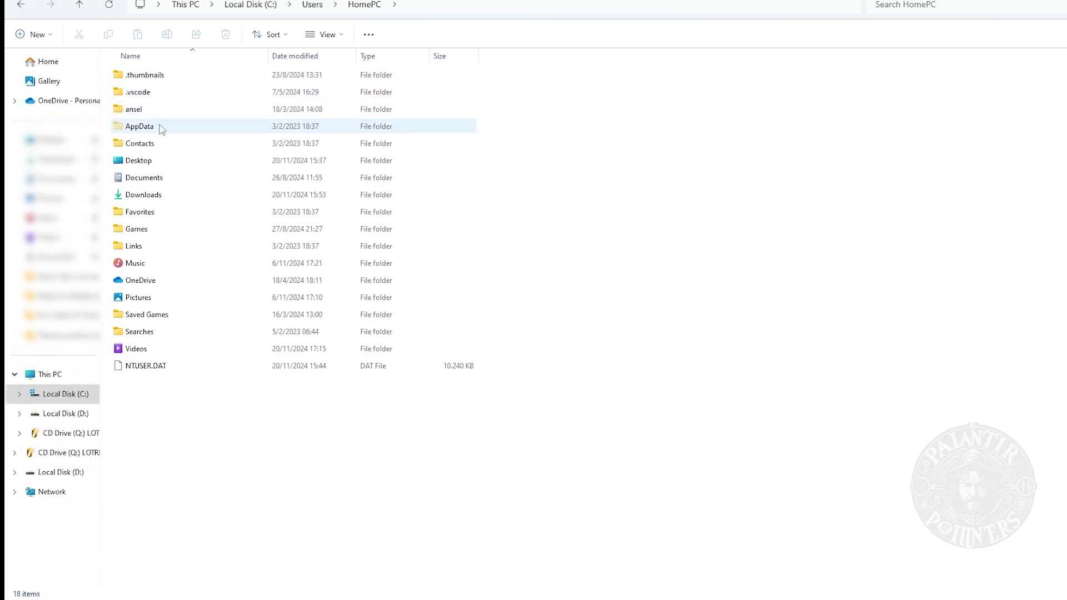
double_click(157, 126)
left_click(149, 109)
double_click(149, 113)
double_click(203, 417)
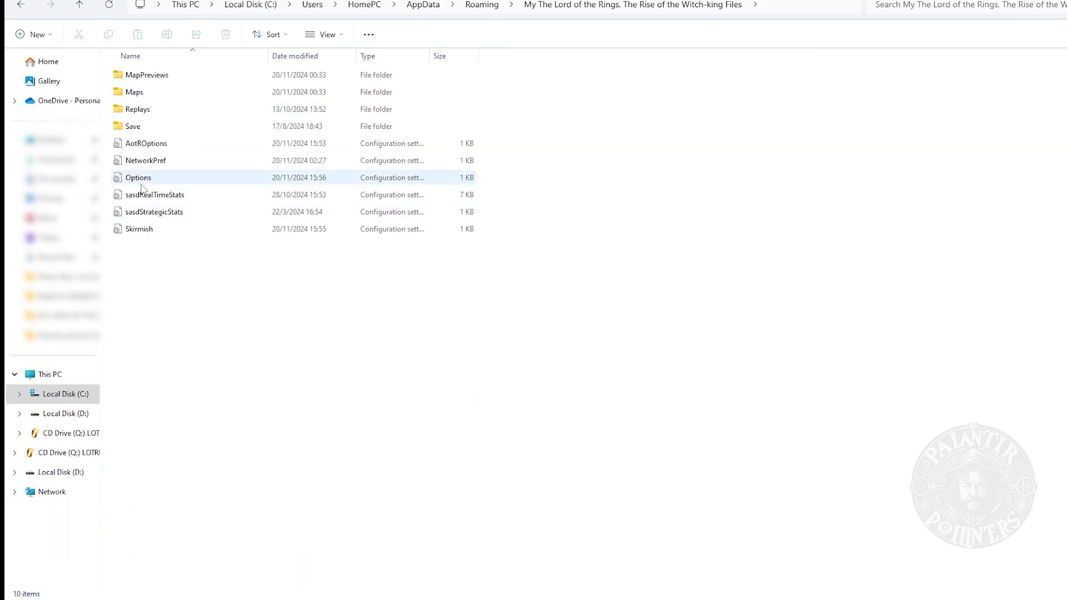
left_click(145, 177)
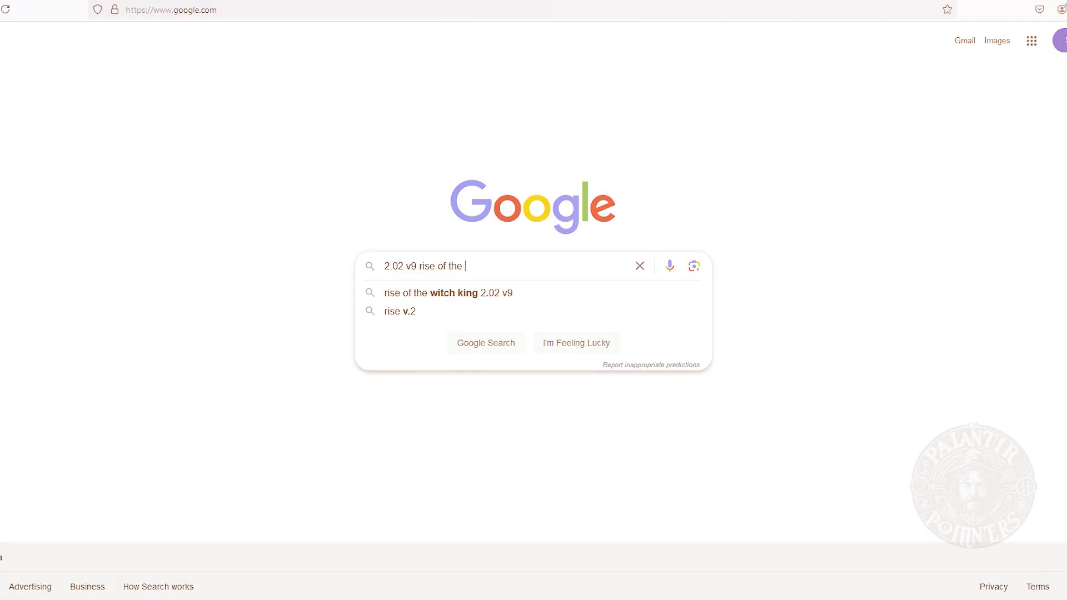
- Search Google for "2.02 v9 rise of the witch king" and download 202_v9_full.exe from the ModDB patch page
type("ir")
key("BackSpace")
type("t")
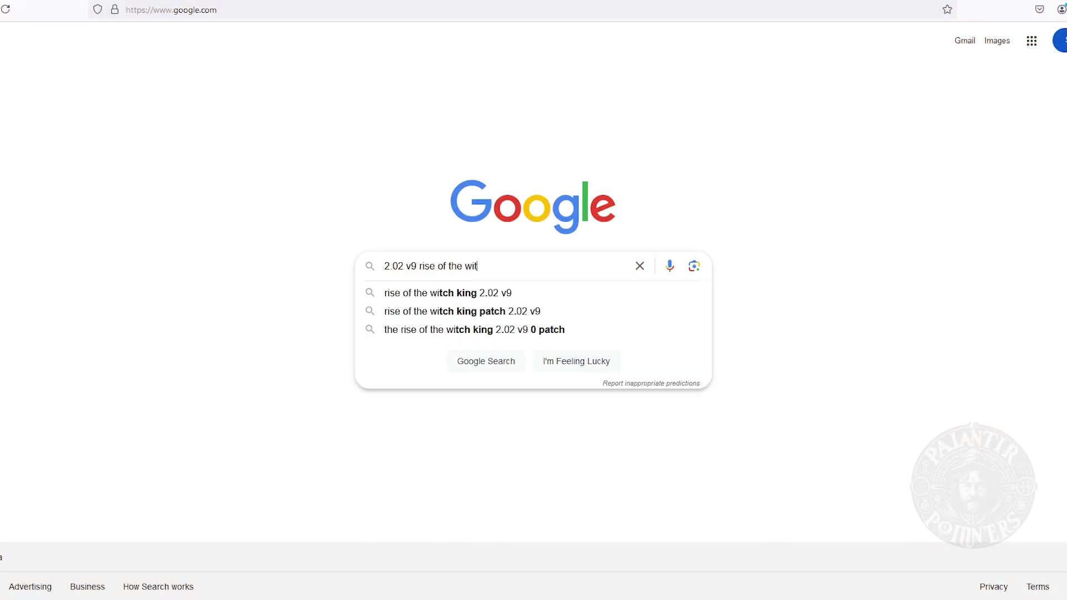
type("ch king")
key("Return")
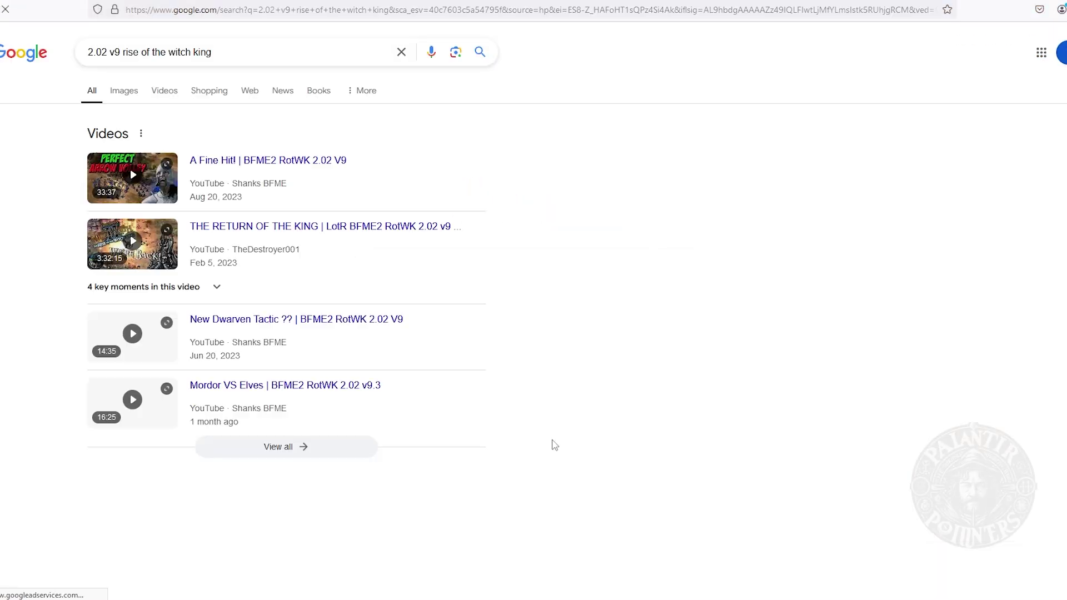
scroll(567, 405, "down", 2)
left_click(247, 465)
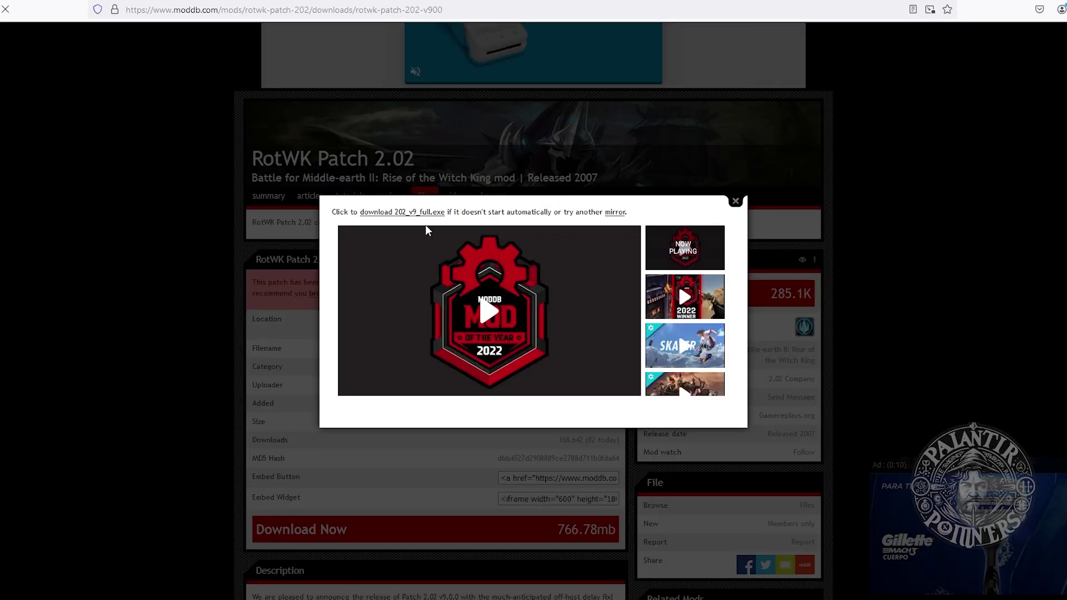
left_click(389, 213)
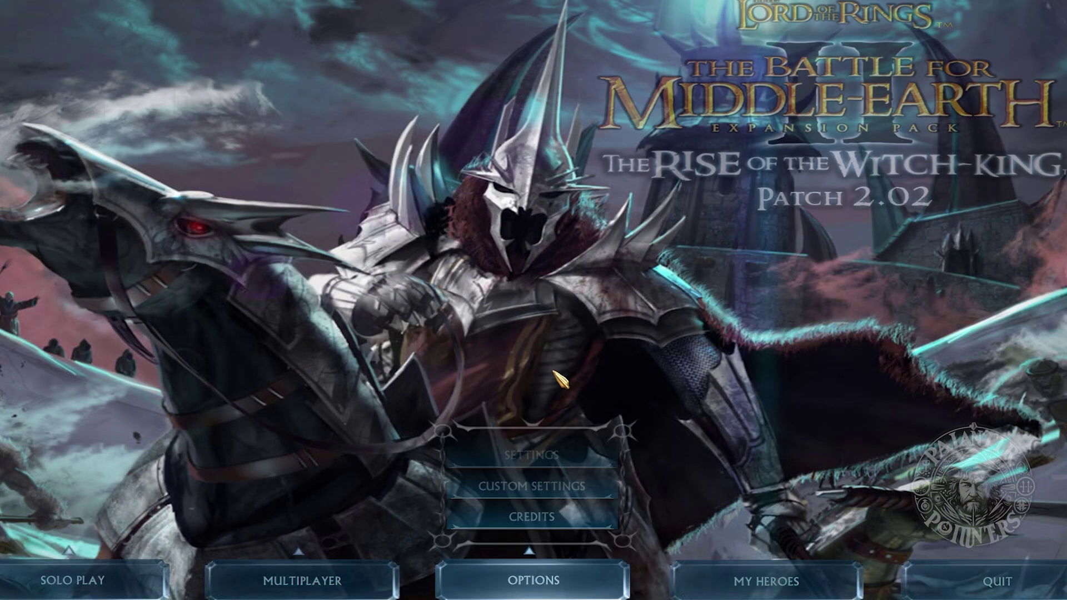
- Check the installed patch version in the Rise of the Witch-king game settings and leave the settings screen
left_click(501, 554)
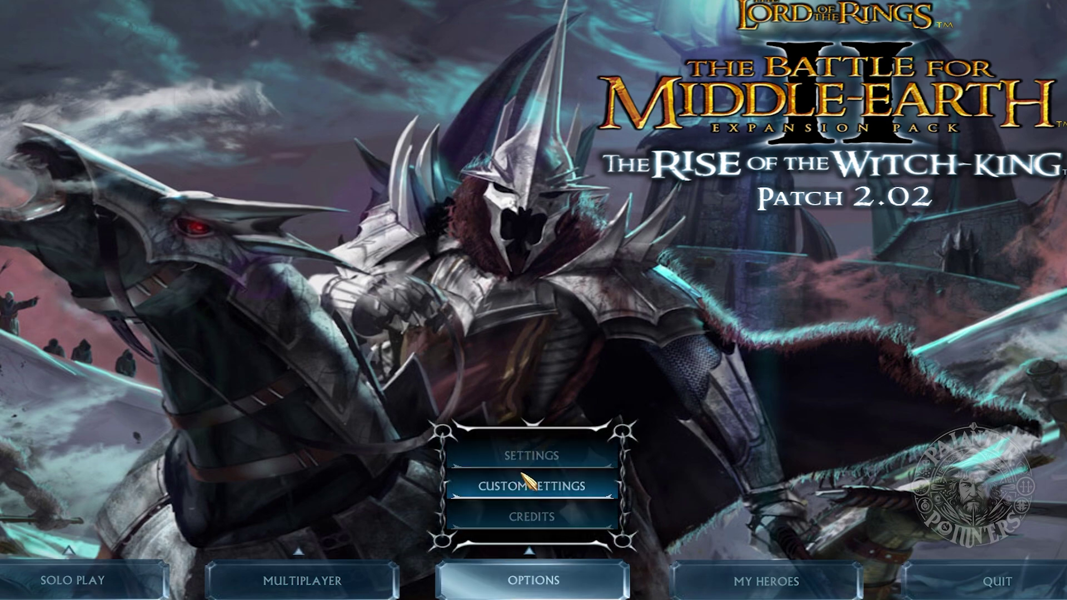
left_click(529, 452)
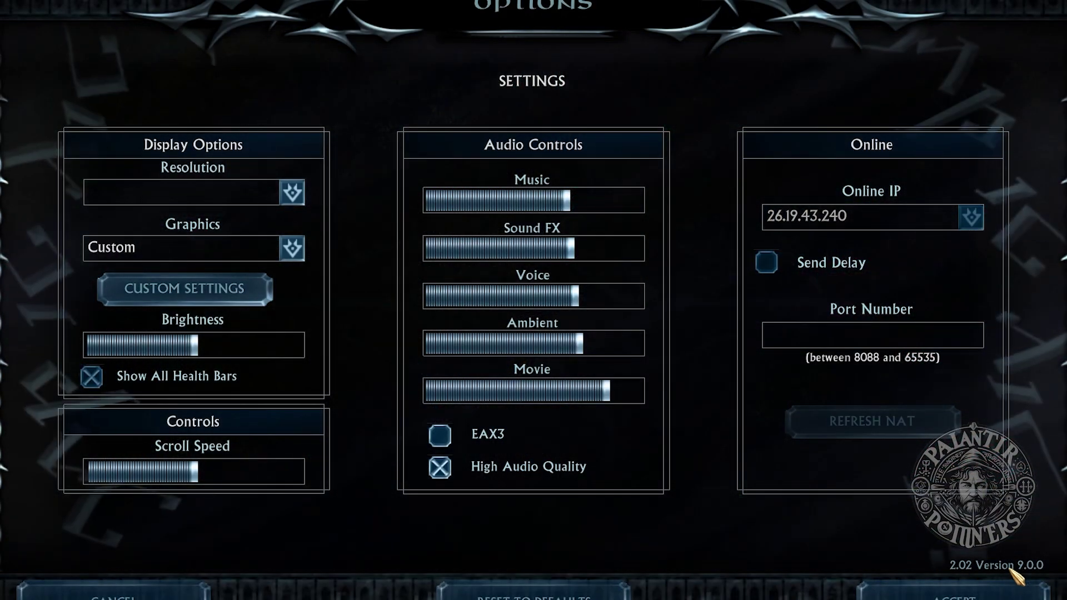
left_click(941, 592)
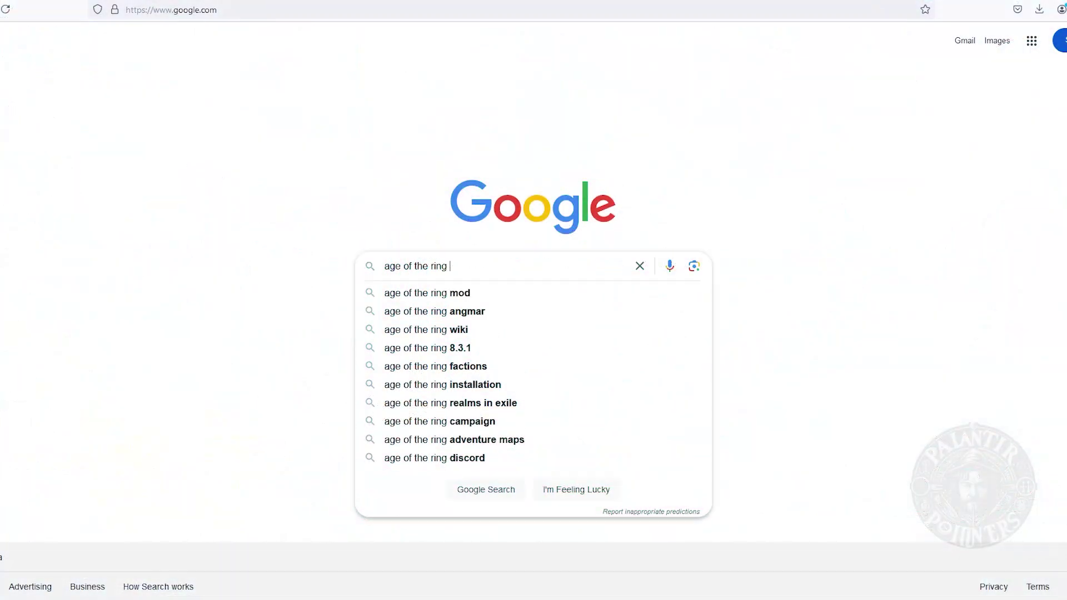
- Search for "age of the ring 8.0" and "age of the ring 8.31", opening the ModDB file page for each
key("Return")
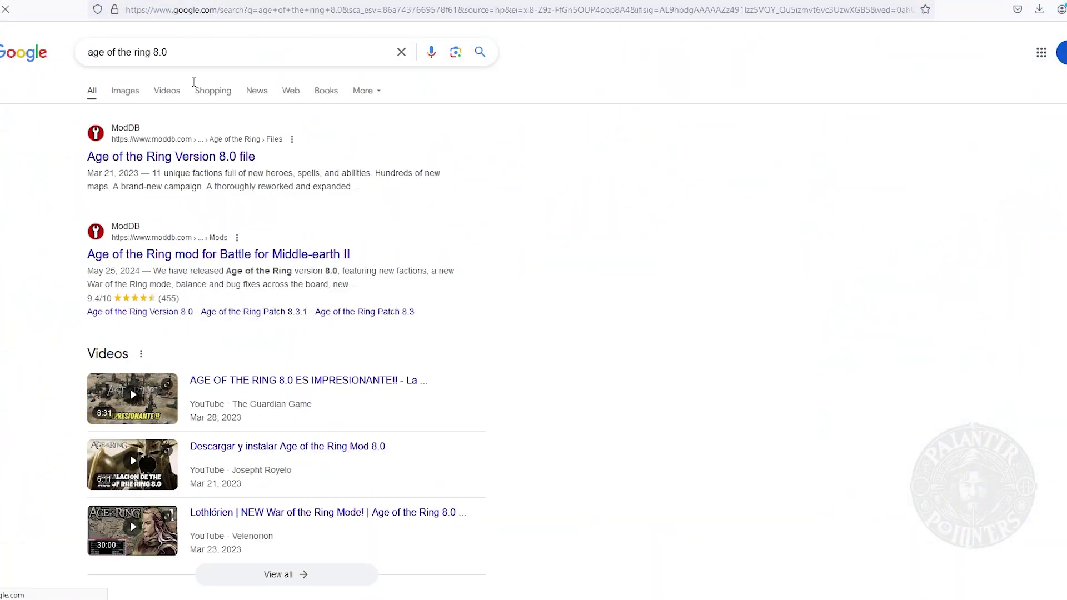
left_click(191, 157)
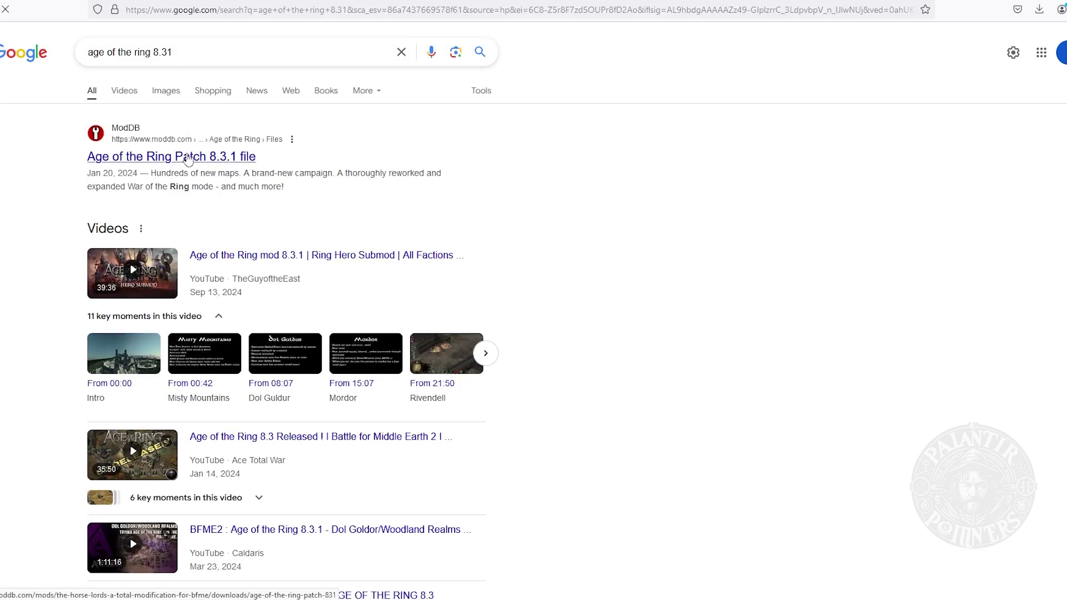
left_click(210, 155)
scroll(334, 189, "down", 10)
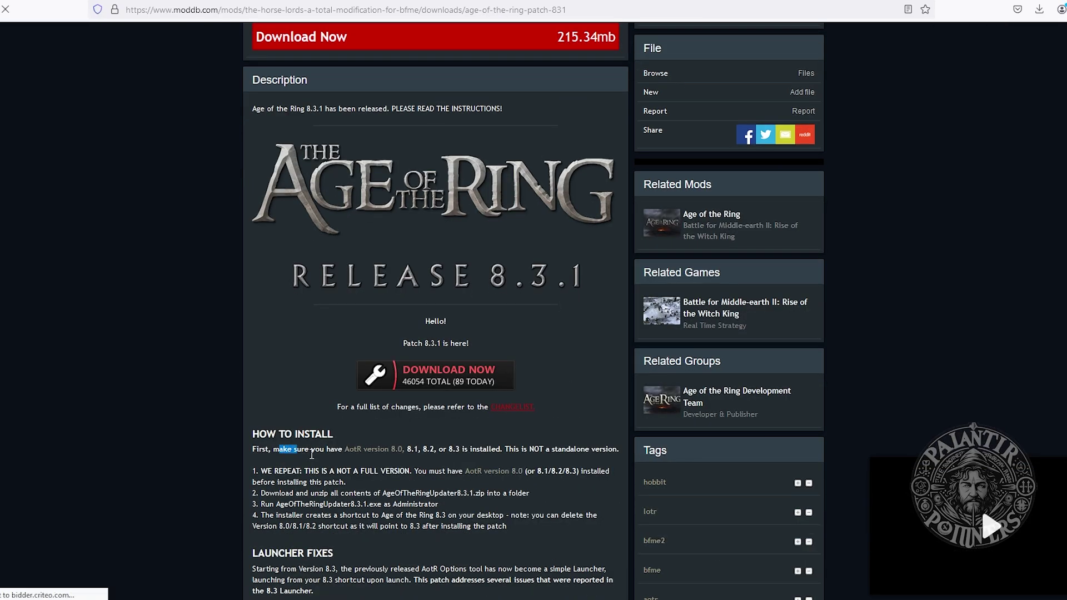
- Follow the install instructions' link to AotR version 8.0 and expand that file's full description to read it
left_click(372, 449)
scroll(503, 316, "up", 4)
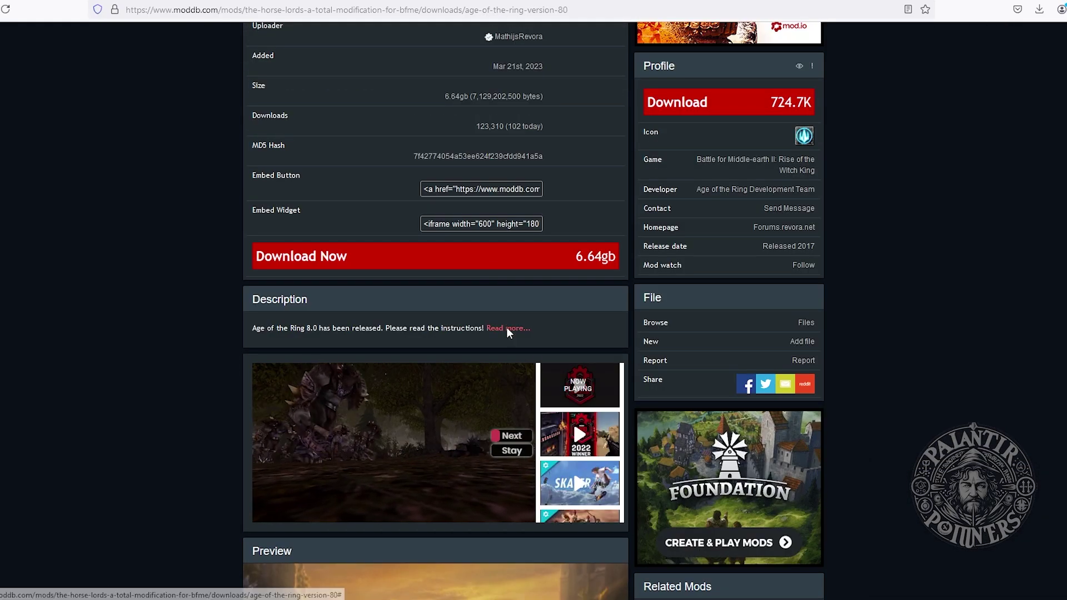
left_click(507, 329)
scroll(476, 363, "down", 6)
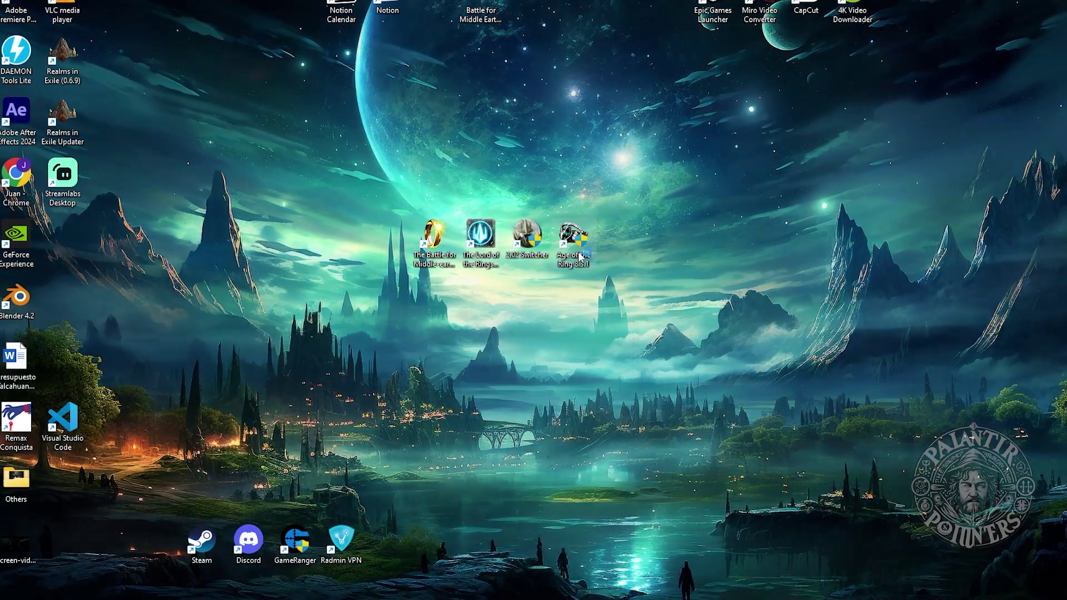
- Launch Age of the Ring 8.3.1 from the desktop and start a skirmish on Gardens of Lórien as Misty Mountains
double_click(579, 257)
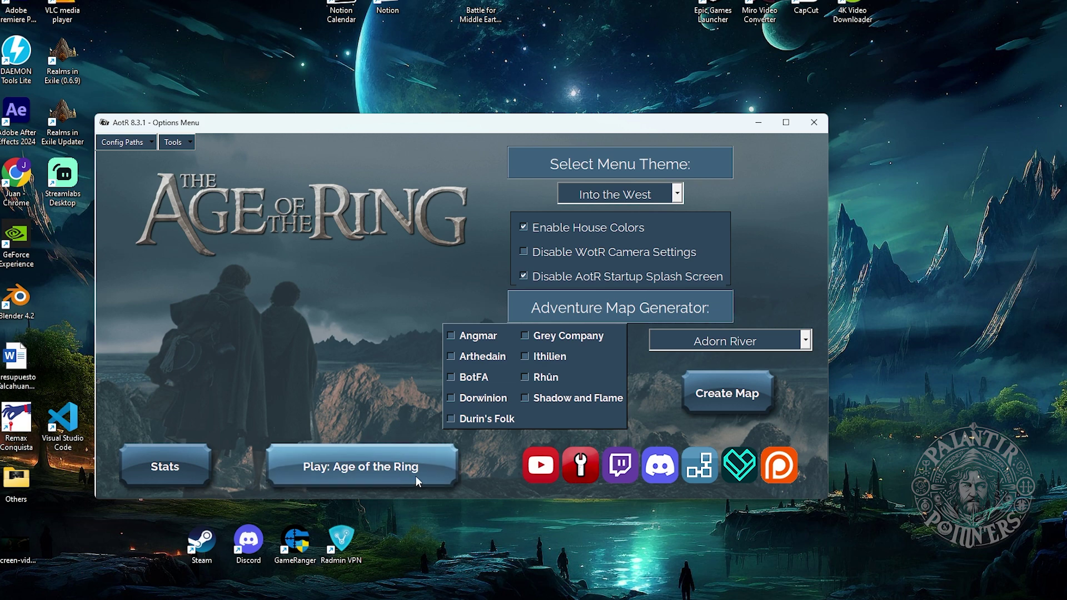
left_click(362, 474)
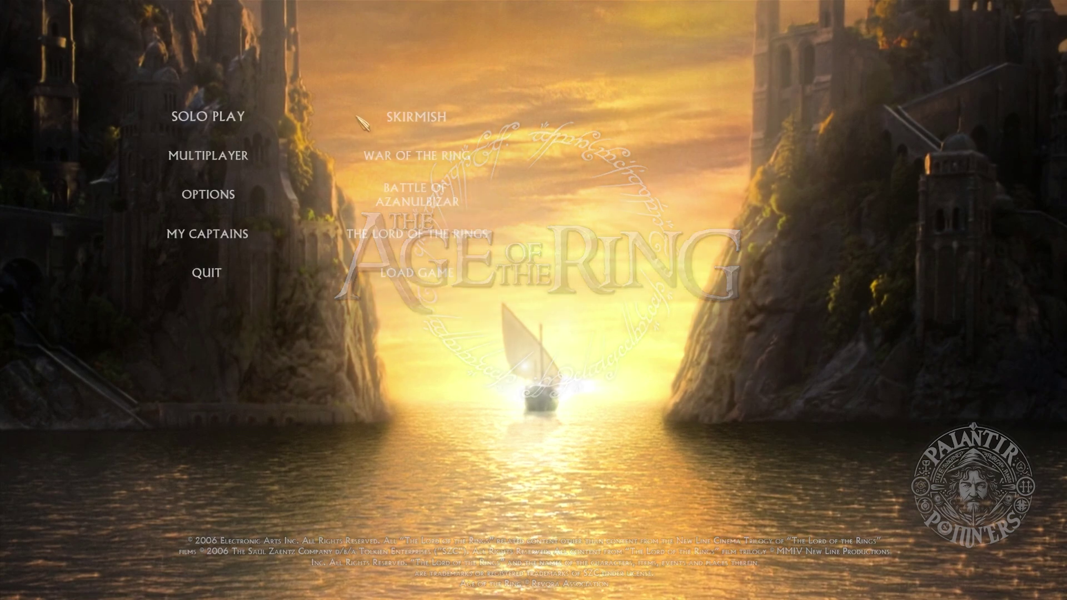
left_click(389, 115)
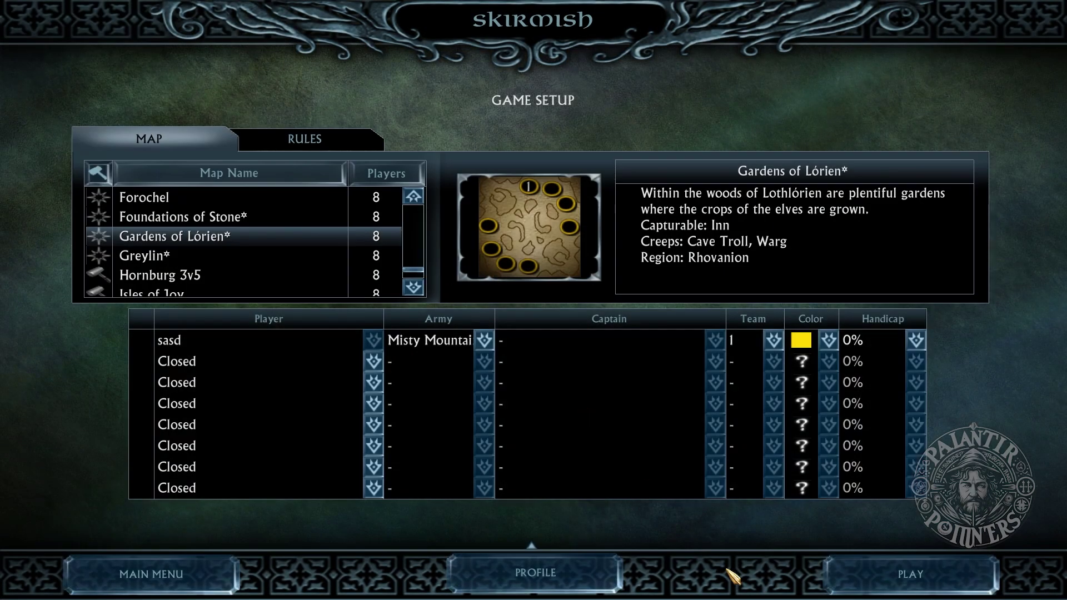
left_click(853, 570)
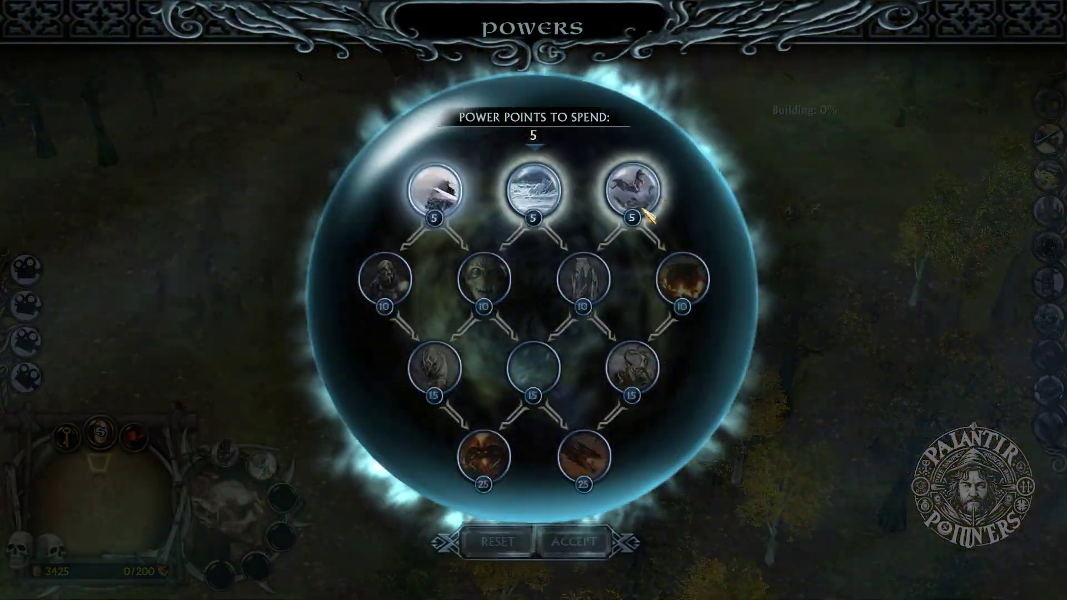
- Spend 5 power points on the middle first-tier power and exit the skirmish match
left_click(533, 189)
left_click(576, 540)
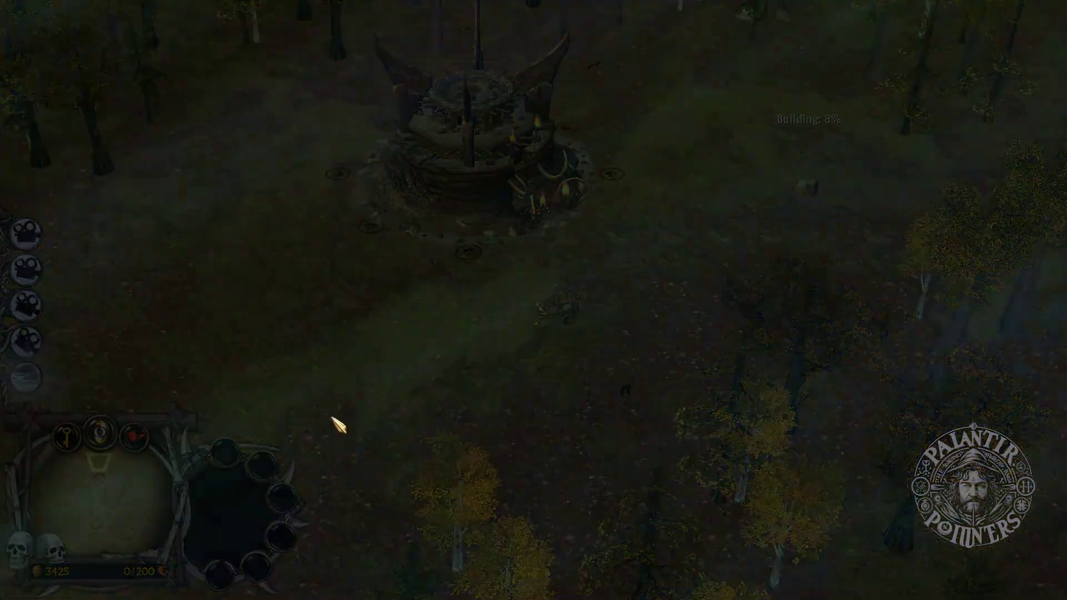
key("Escape")
left_click(472, 349)
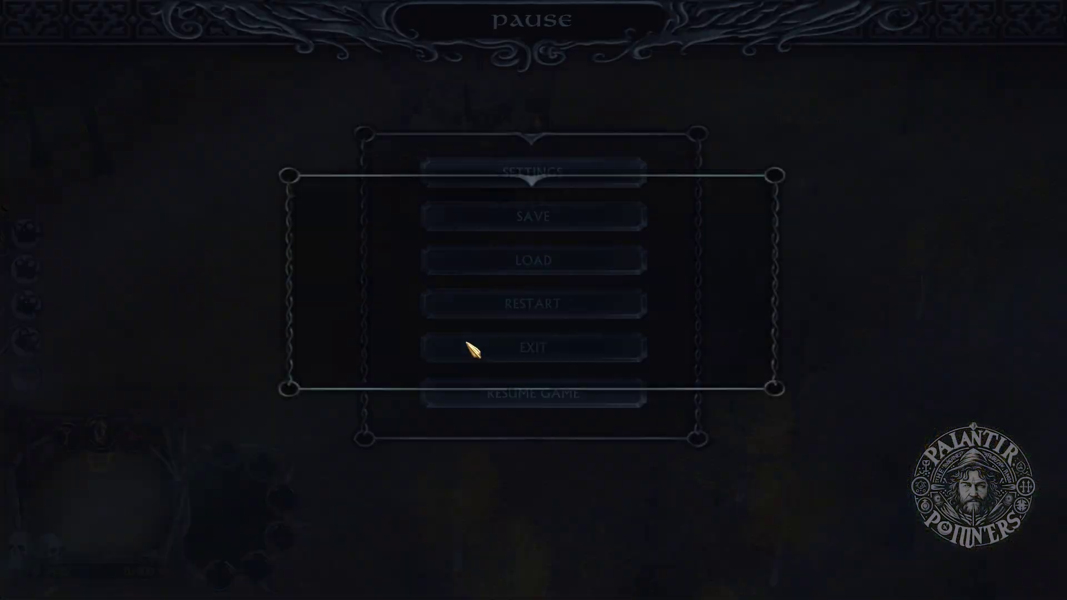
left_click(444, 339)
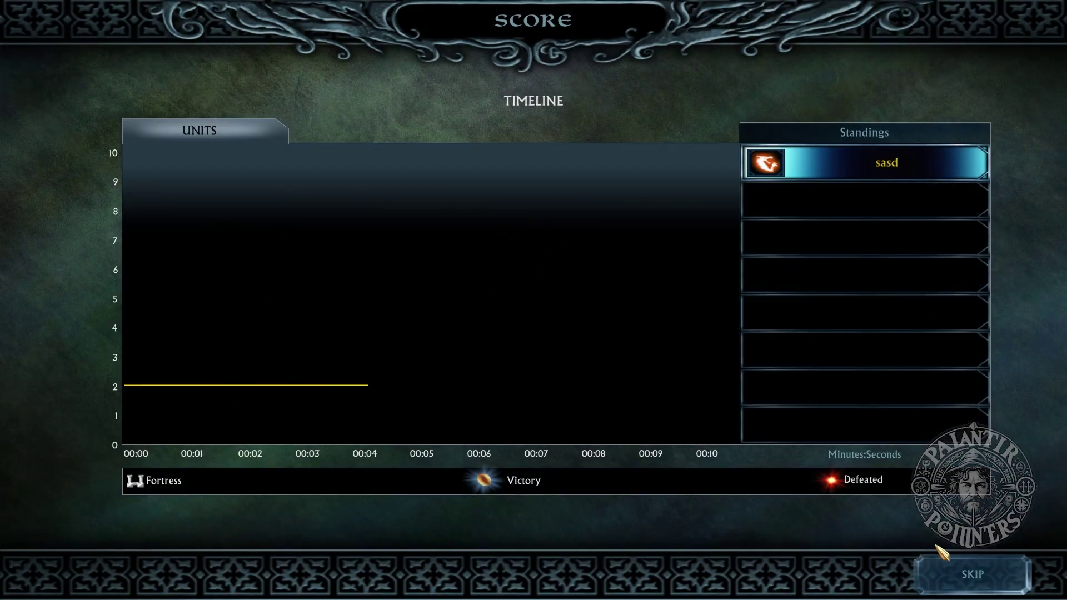
- Skip through the match's timeline and stats screens and leave the game for the desktop
left_click(949, 567)
left_click(966, 572)
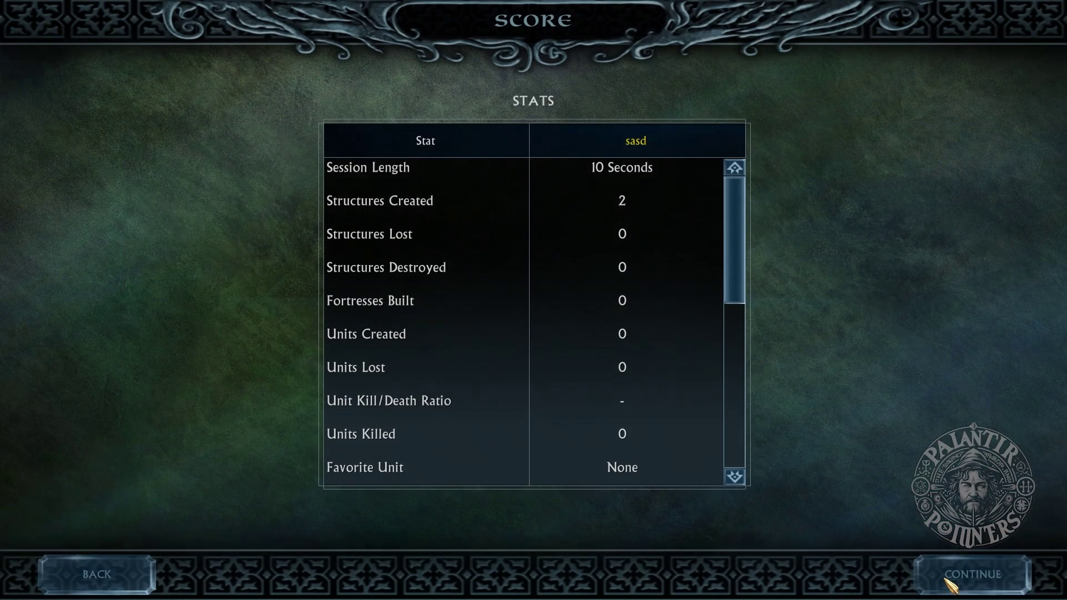
left_click(111, 574)
left_click(212, 574)
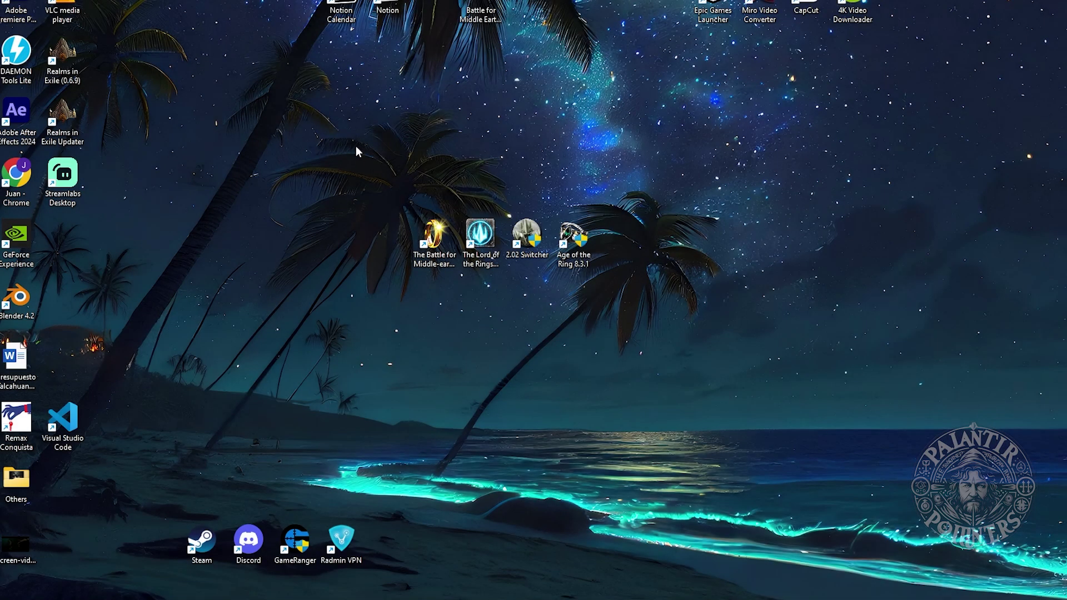
left_click_drag(356, 150, 716, 289)
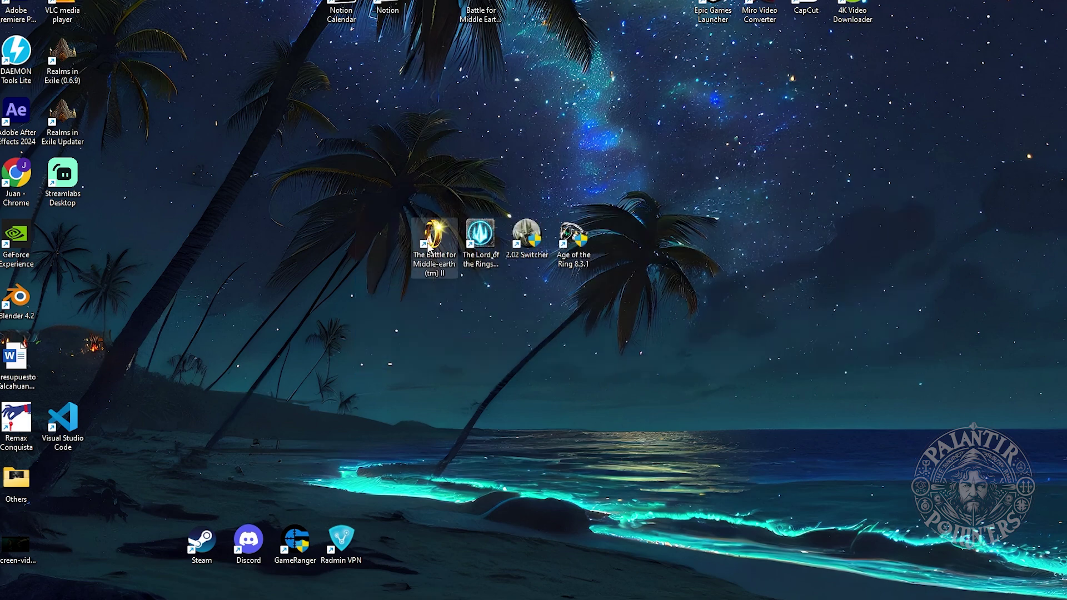